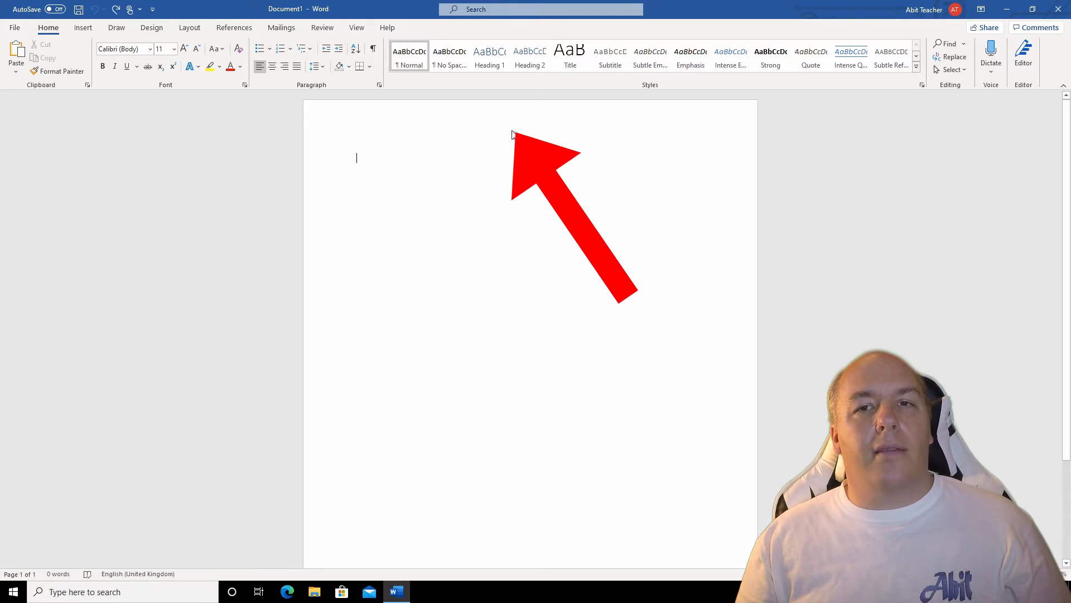
Step: Add the page header "How am I doing?" and format it centred, bold and 22 pt
{"action": "double_click", "coordinate": [513, 133]}
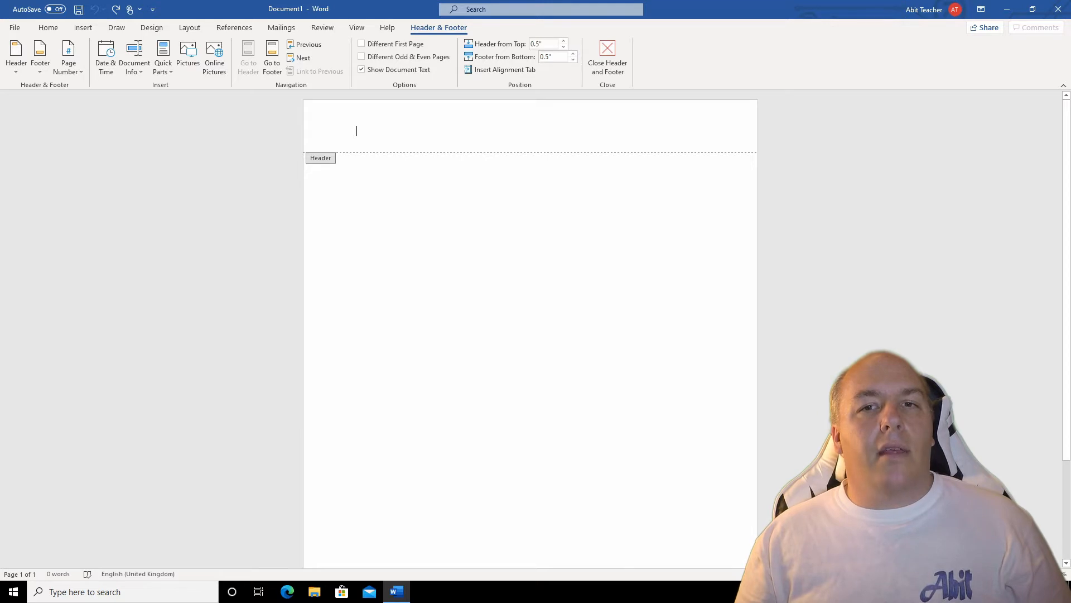
{"action": "type", "text": "How am I doing?"}
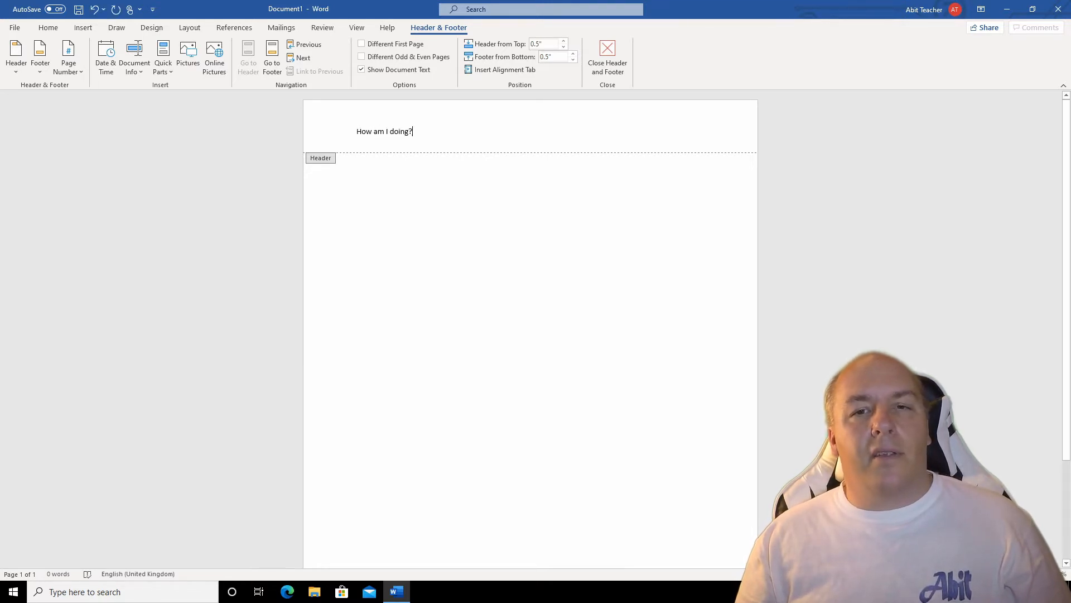
{"action": "key", "text": "ctrl+a"}
{"action": "left_click", "coordinate": [53, 33]}
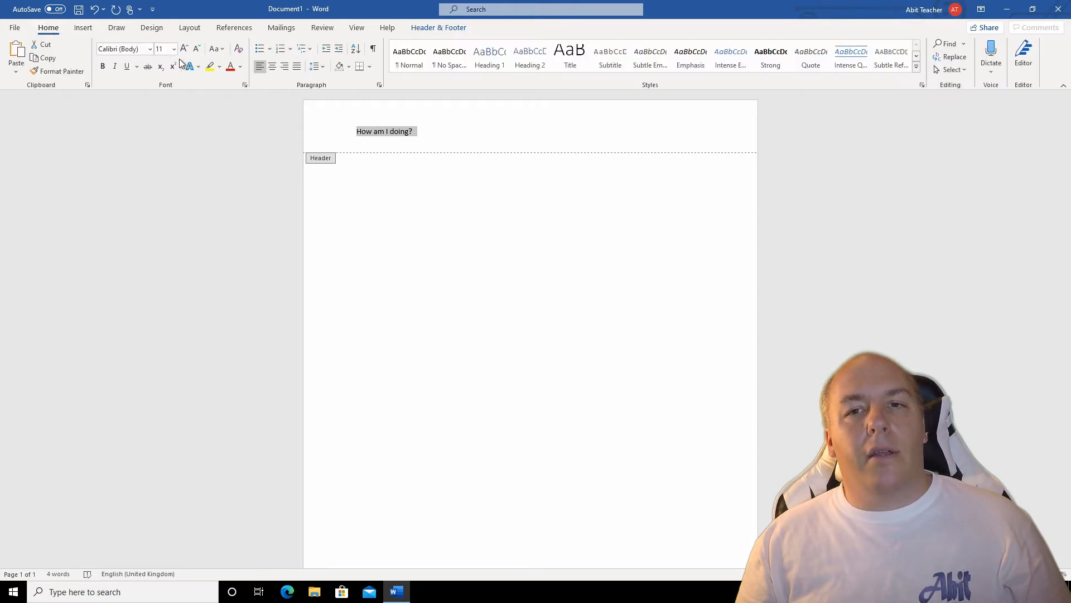
{"action": "left_click", "coordinate": [270, 67]}
{"action": "left_click", "coordinate": [184, 49]}
{"action": "left_click", "coordinate": [184, 49]}
{"action": "left_click", "coordinate": [184, 49]}
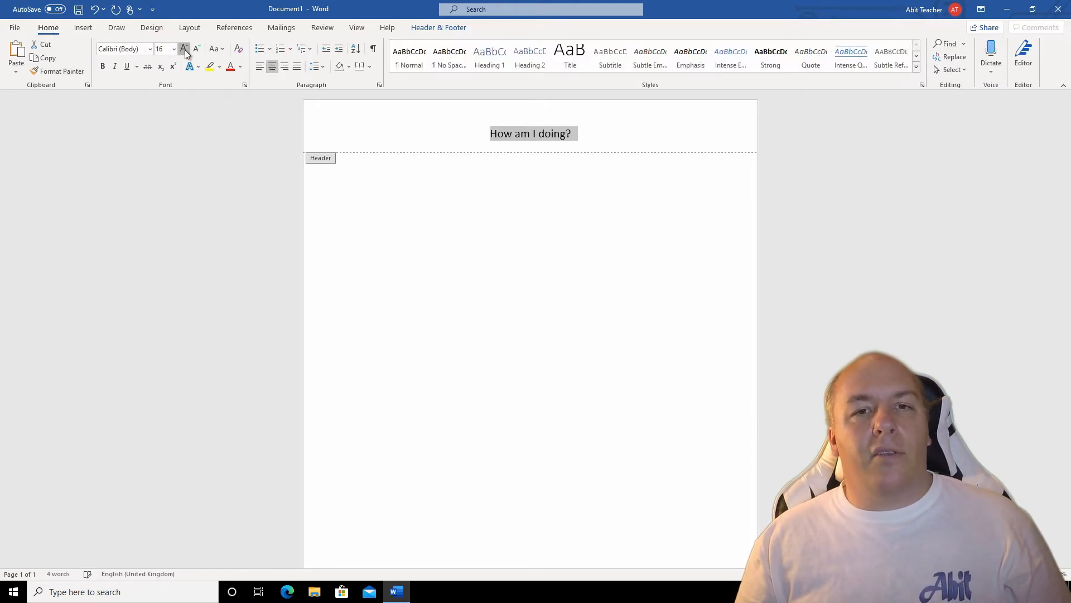
{"action": "left_click", "coordinate": [184, 49]}
{"action": "left_click", "coordinate": [184, 50]}
{"action": "left_click", "coordinate": [184, 49]}
{"action": "left_click", "coordinate": [103, 66]}
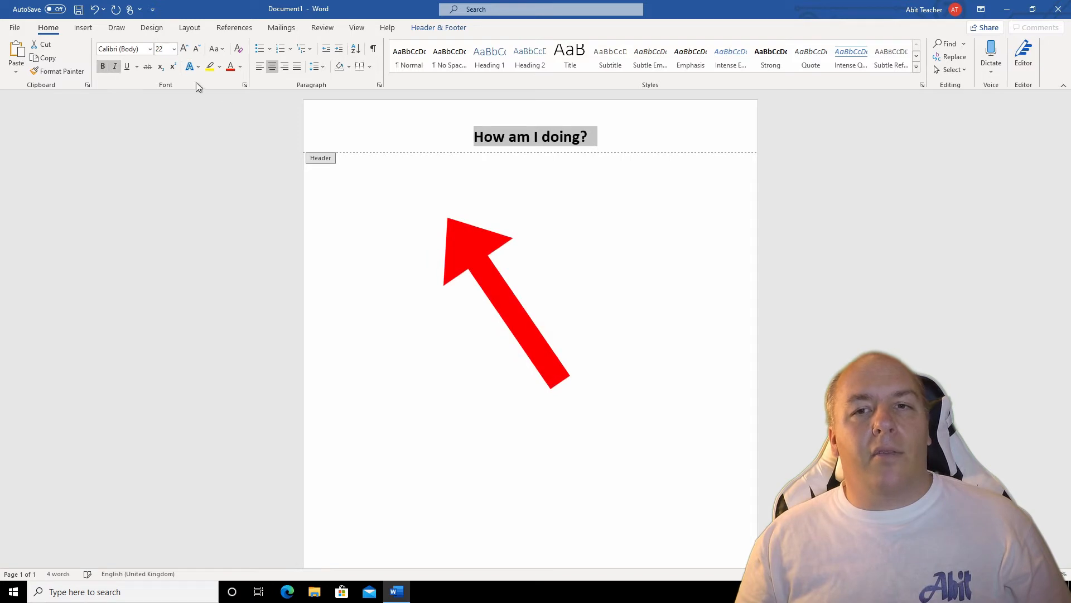
{"action": "double_click", "coordinate": [421, 201]}
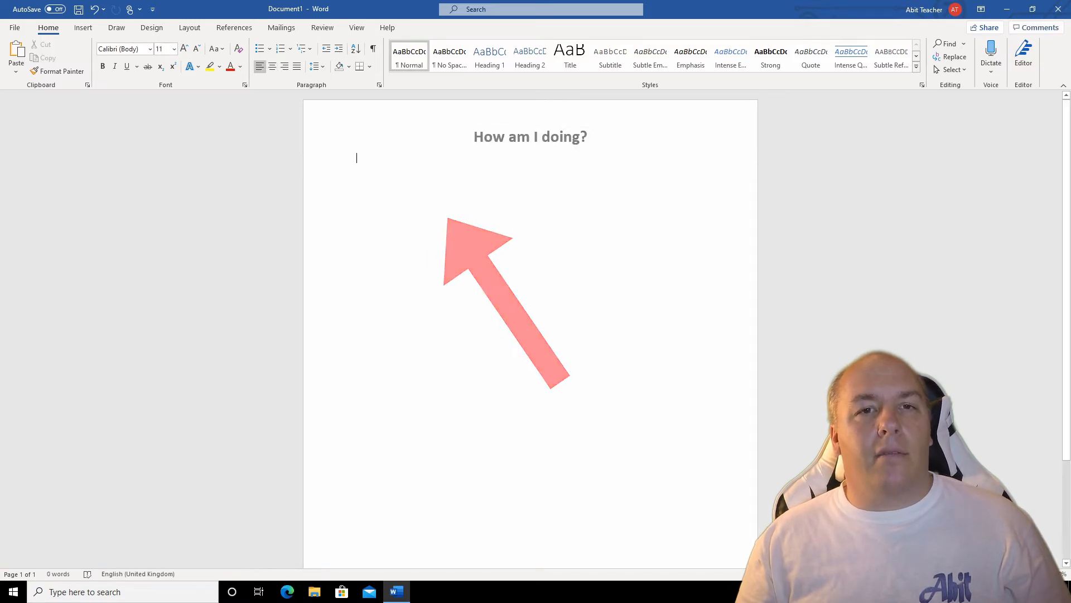
Step: Enter the introductory sentence "Please complete the following form to let me know how I'm doing." in the document body
{"action": "type", "text": "Ple"}
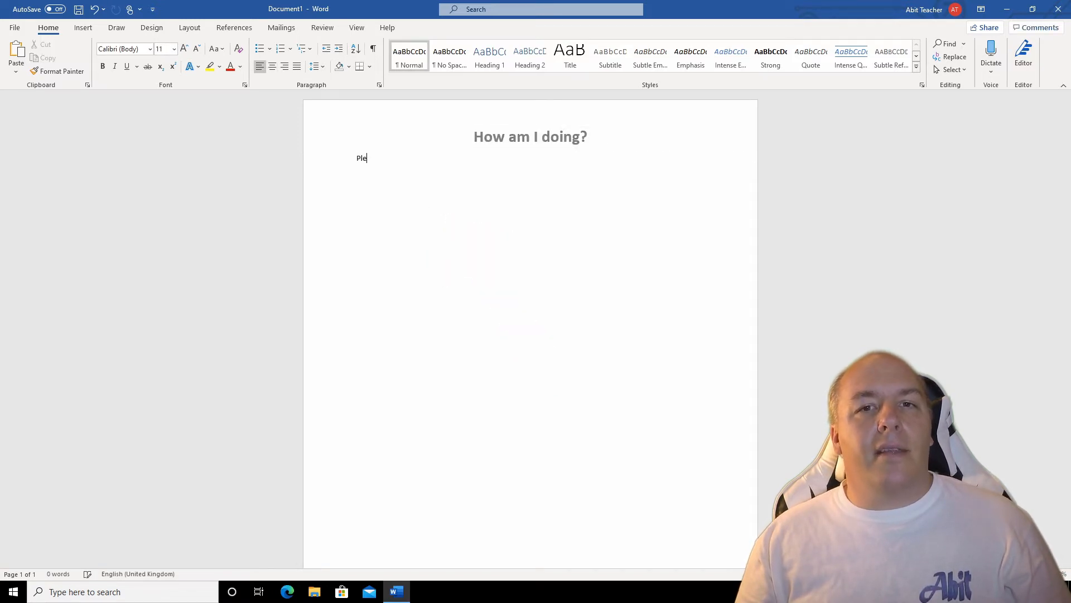
{"action": "type", "text": "ase complete the following for"}
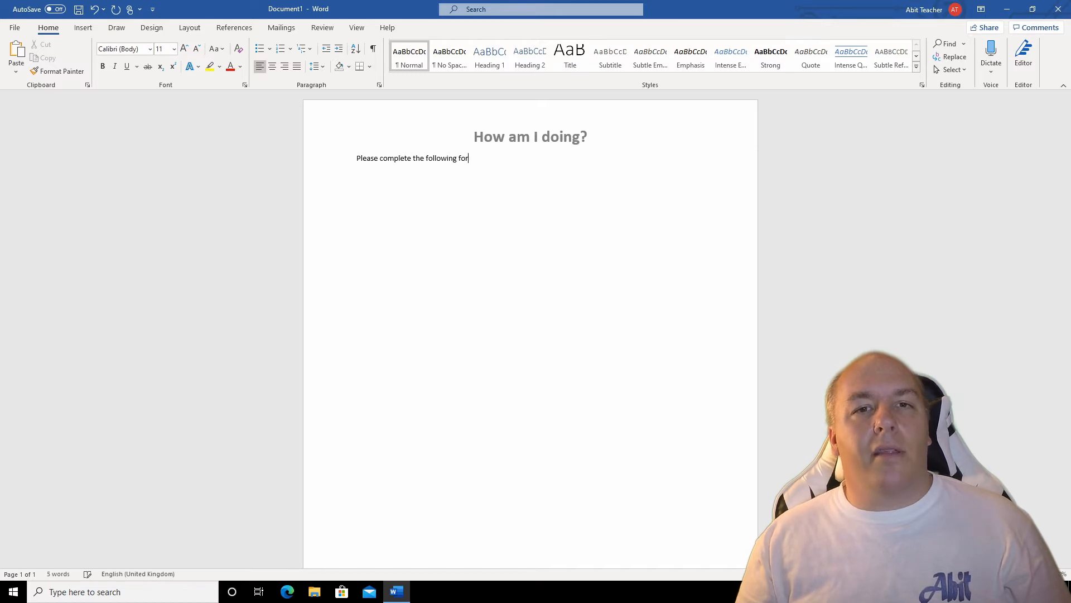
{"action": "type", "text": "m to let me know how I'm do"}
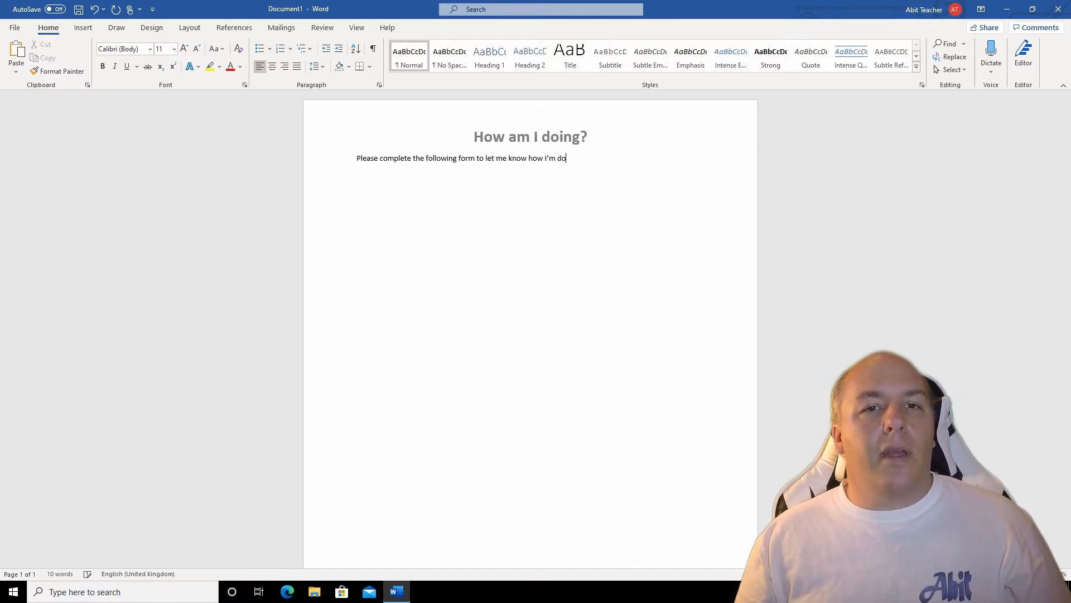
{"action": "type", "text": "ing."}
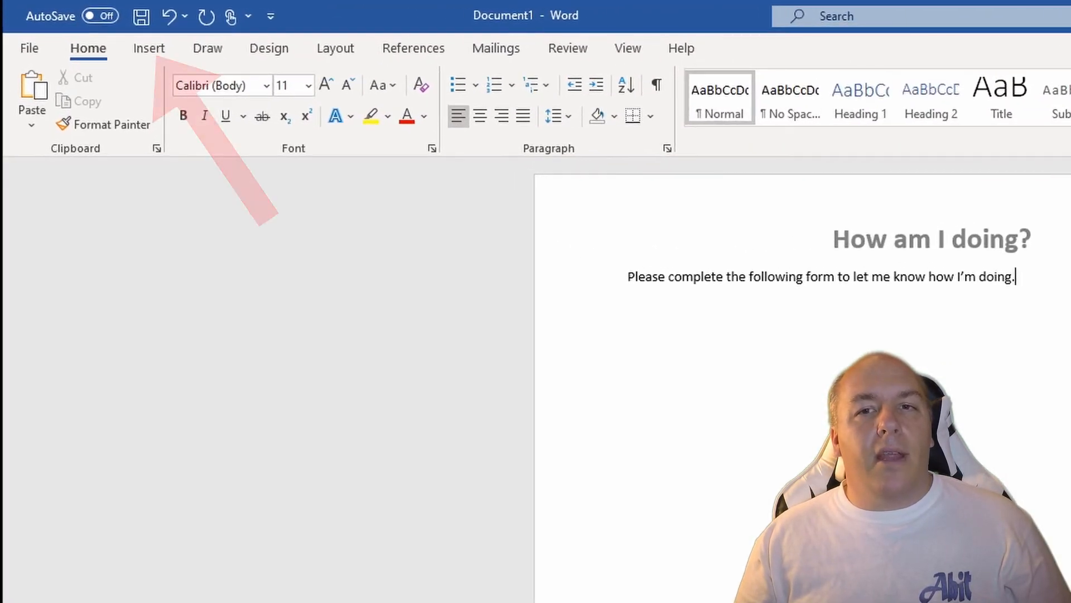
Step: Insert a table with four columns and five rows on a new line below the introductory sentence
{"action": "key", "text": "Return"}
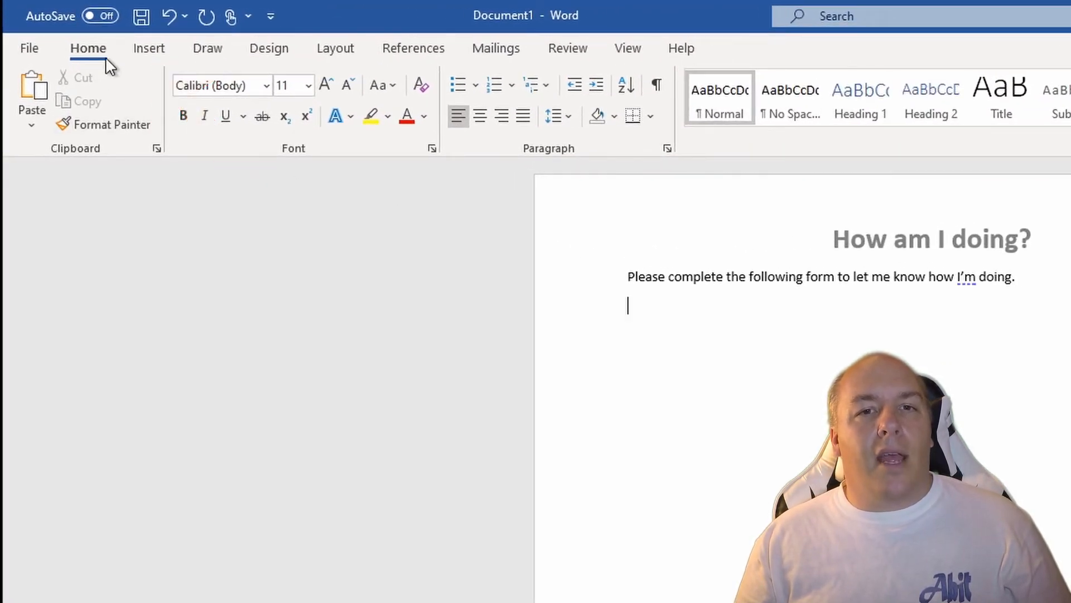
{"action": "left_click", "coordinate": [162, 47]}
{"action": "left_click", "coordinate": [170, 92]}
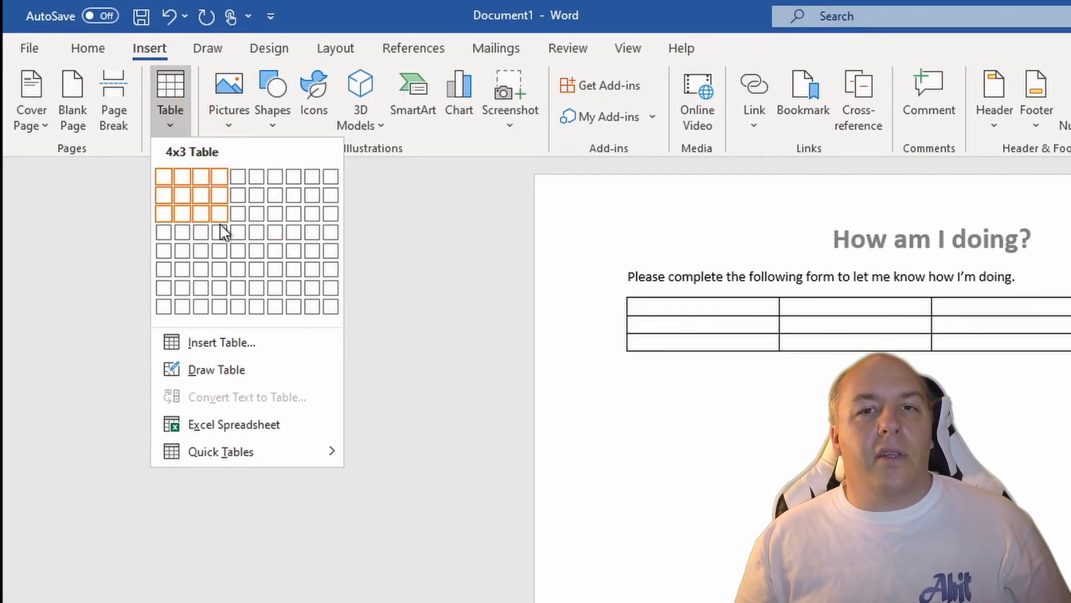
{"action": "left_click", "coordinate": [224, 231]}
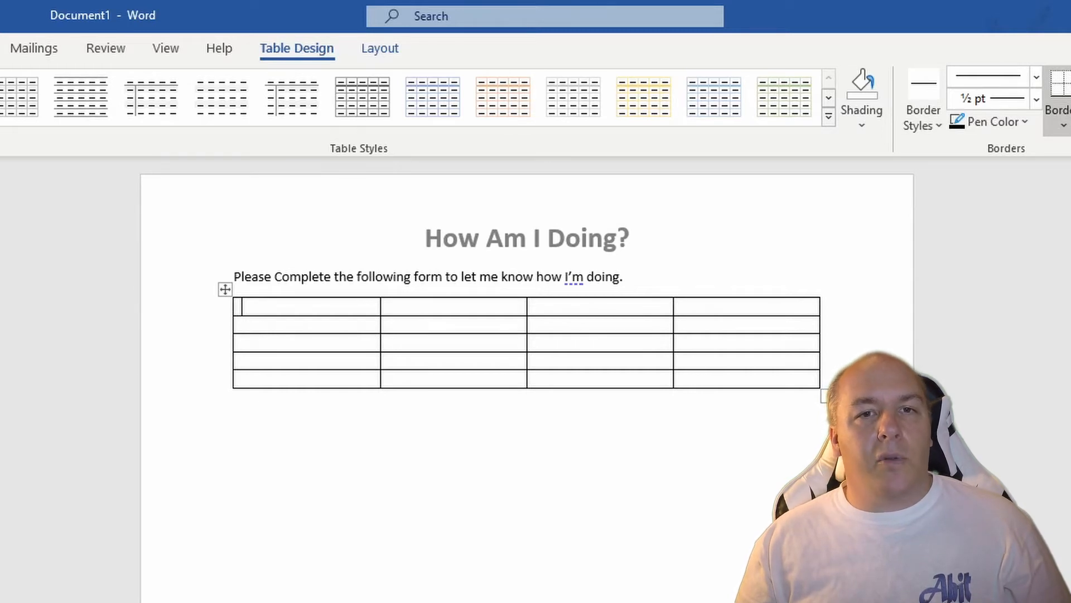
Step: Label the first and third cells of the table's first row "First Name:" and "Surname:"
{"action": "type", "text": "First"}
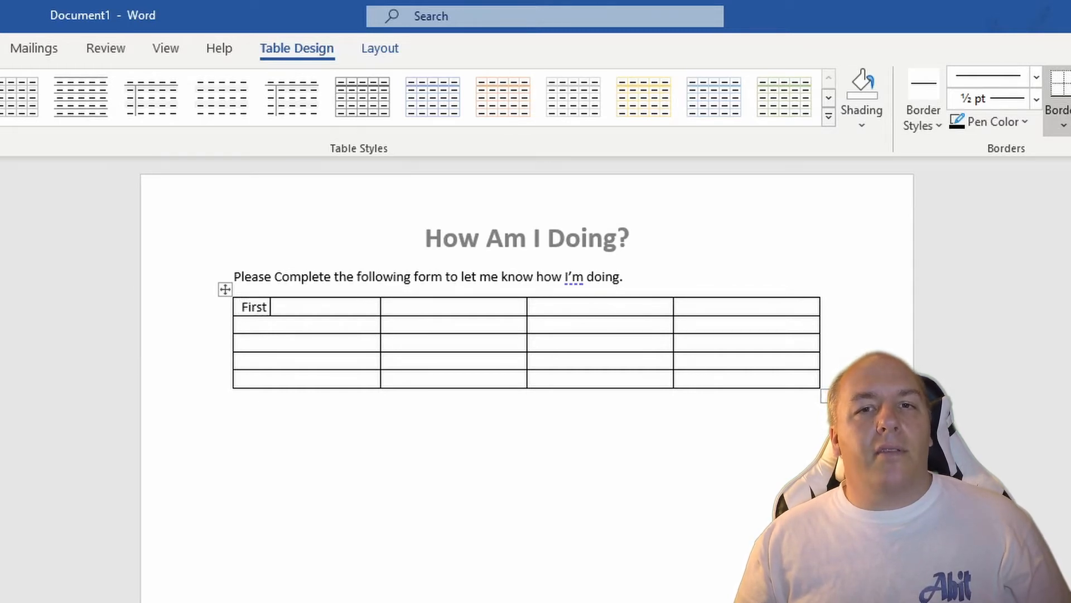
{"action": "type", "text": " Name:"}
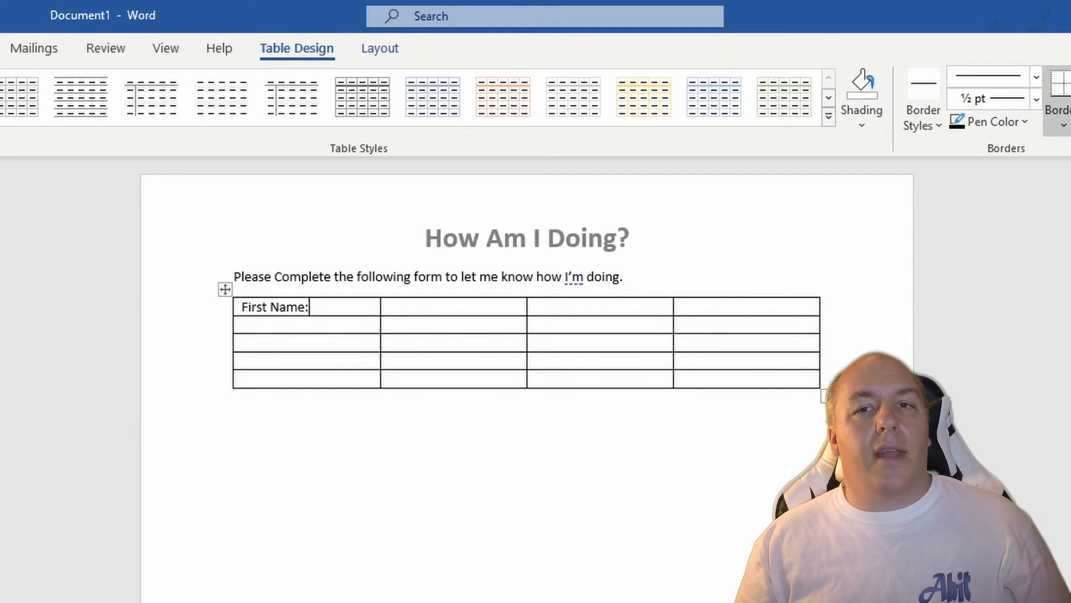
{"action": "key", "text": "Tab"}
{"action": "key", "text": "Tab"}
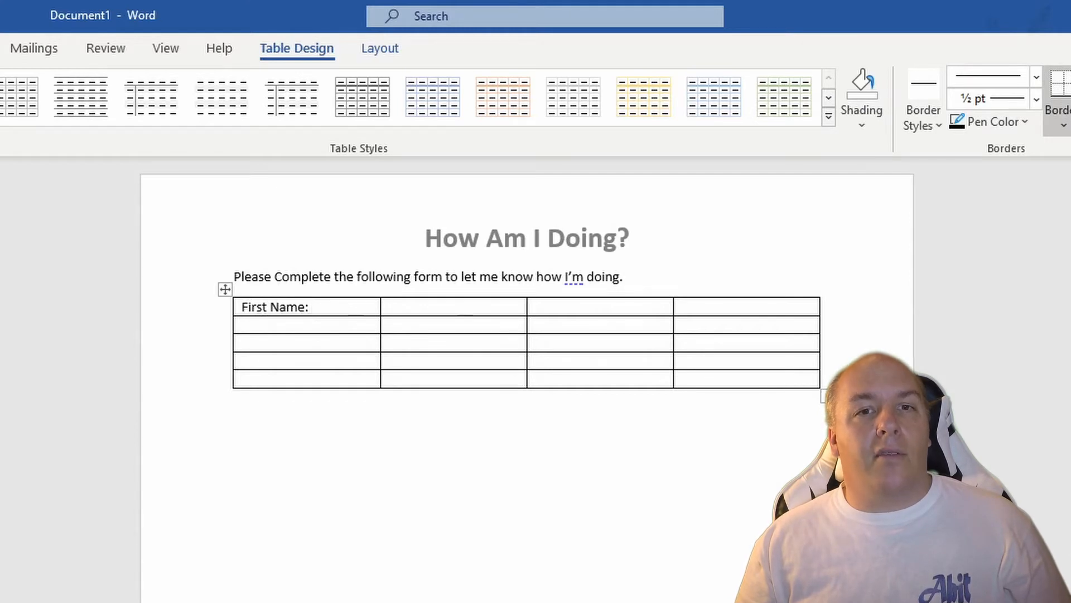
{"action": "type", "text": "Sur"}
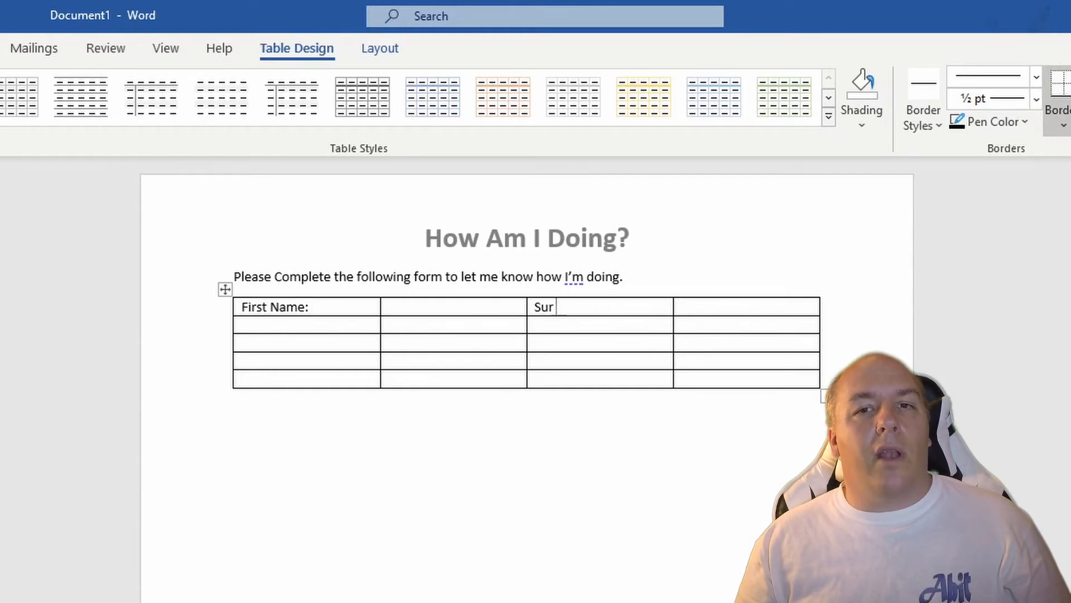
{"action": "type", "text": "name:"}
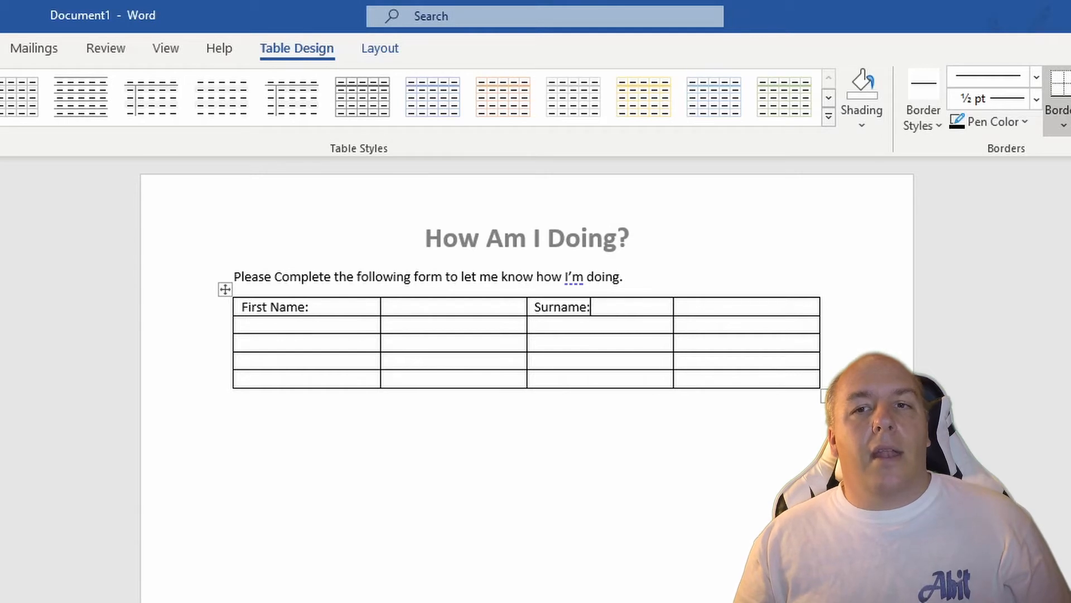
Step: Label the first and third cells of the table's second row "Email Address:" and "DOB:"
{"action": "key", "text": "Down"}
{"action": "key", "text": "Left"}
{"action": "key", "text": "Left"}
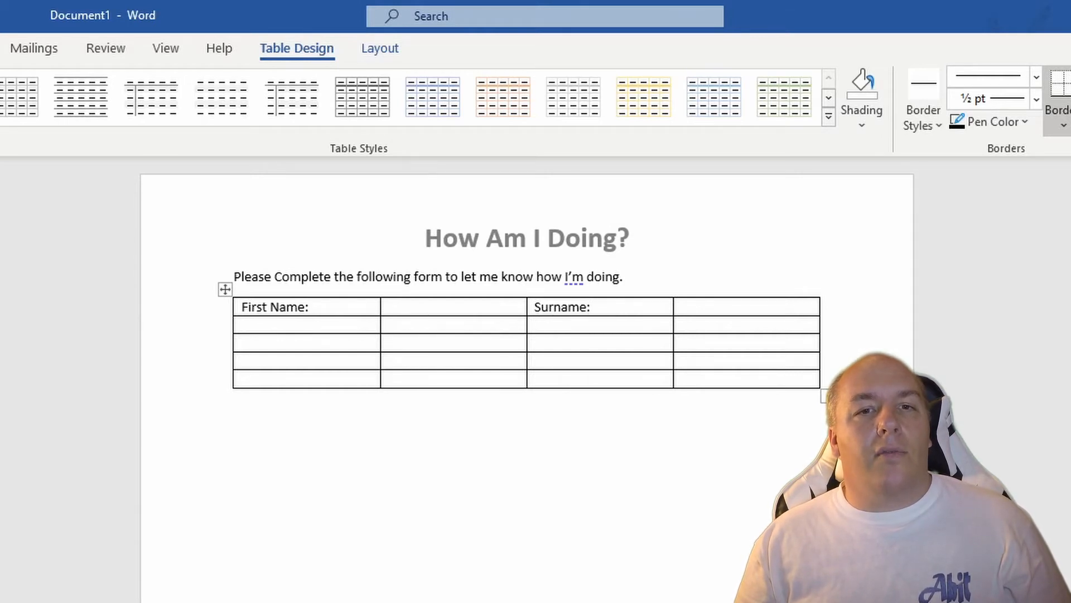
{"action": "type", "text": "Email"}
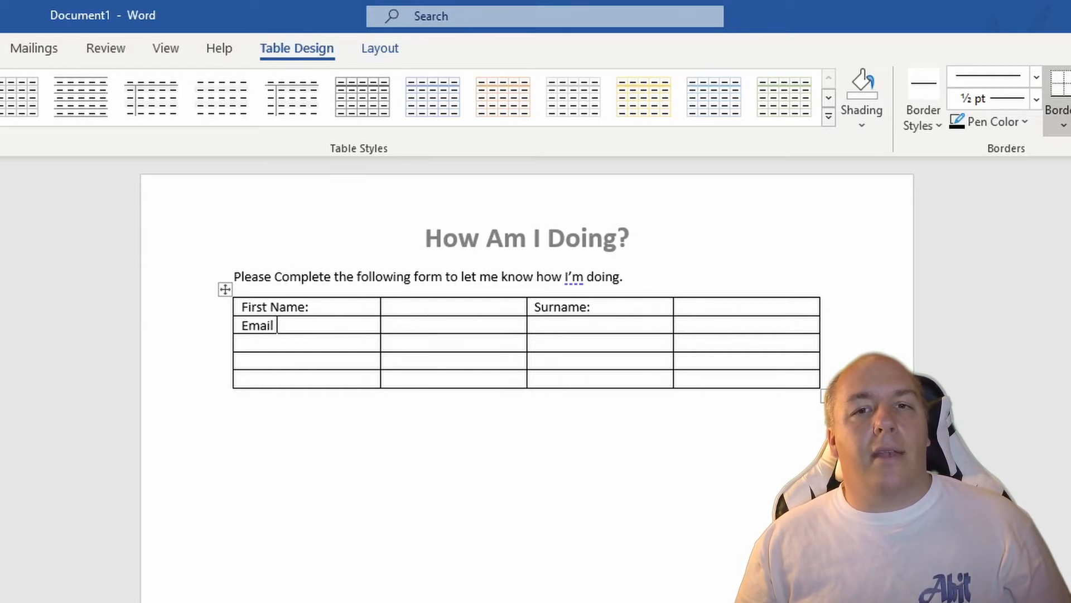
{"action": "type", "text": " Address:"}
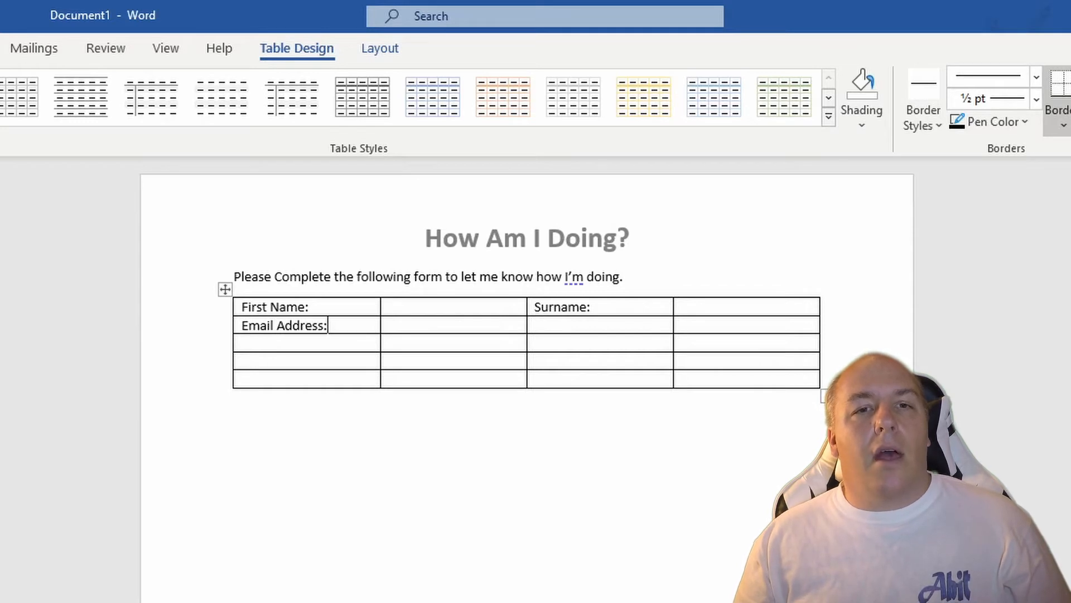
{"action": "key", "text": "Tab"}
{"action": "key", "text": "Tab"}
{"action": "type", "text": "D"}
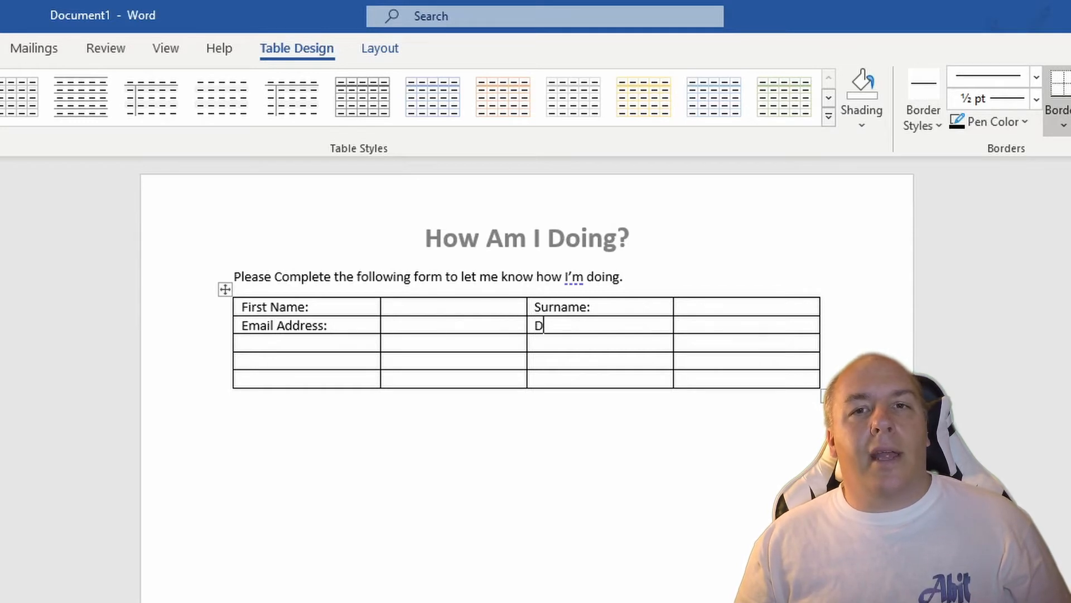
{"action": "type", "text": "OB:"}
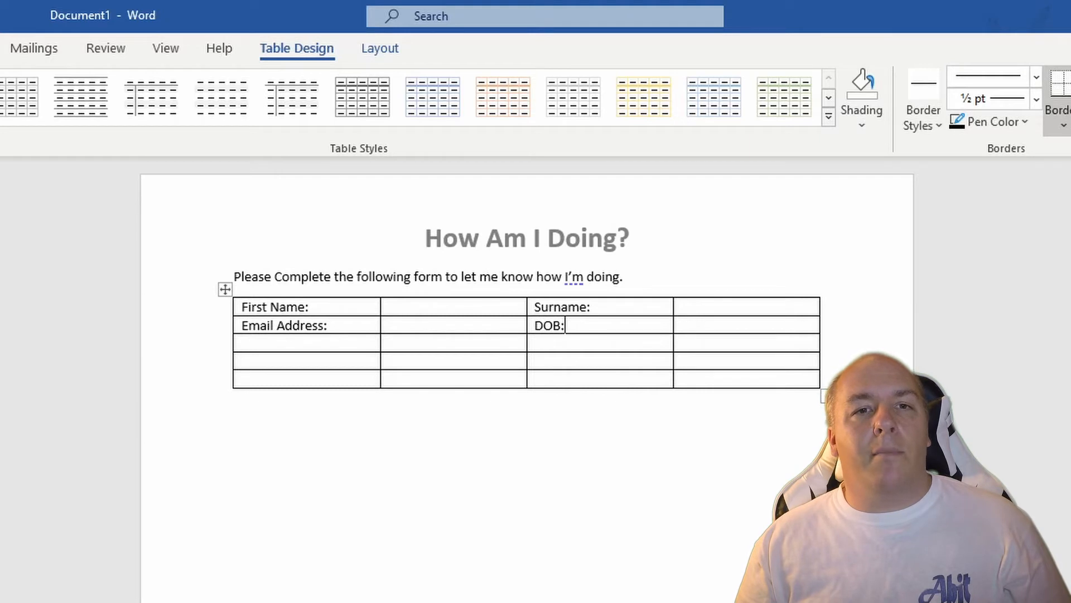
Step: Enter "Are you Enjoying this Video?" in the fourth row's first cell and "Please let me know what other topics I should cover:" below it
{"action": "key", "text": "Down"}
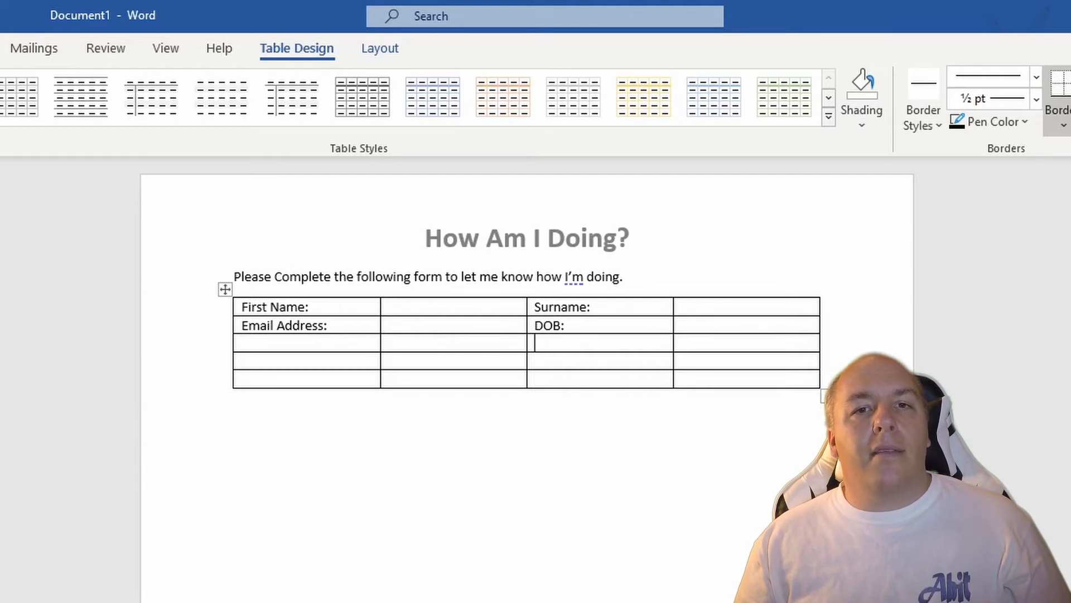
{"action": "key", "text": "Left"}
{"action": "key", "text": "Left"}
{"action": "key", "text": "Down"}
{"action": "type", "text": "Are you Enjo"}
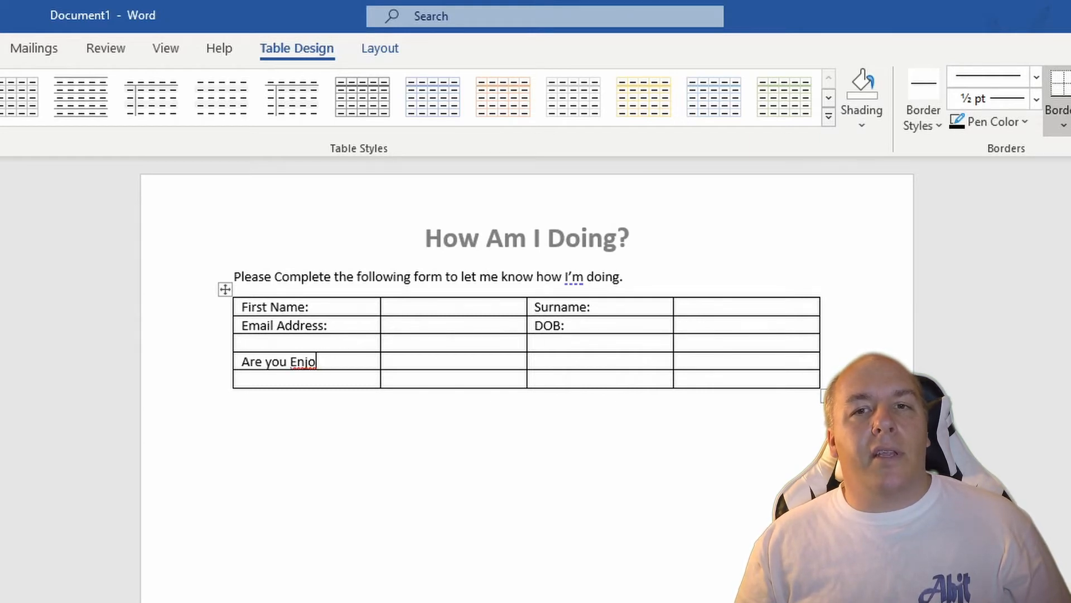
{"action": "type", "text": "ying this Video?"}
{"action": "key", "text": "Down"}
{"action": "type", "text": "Pl"}
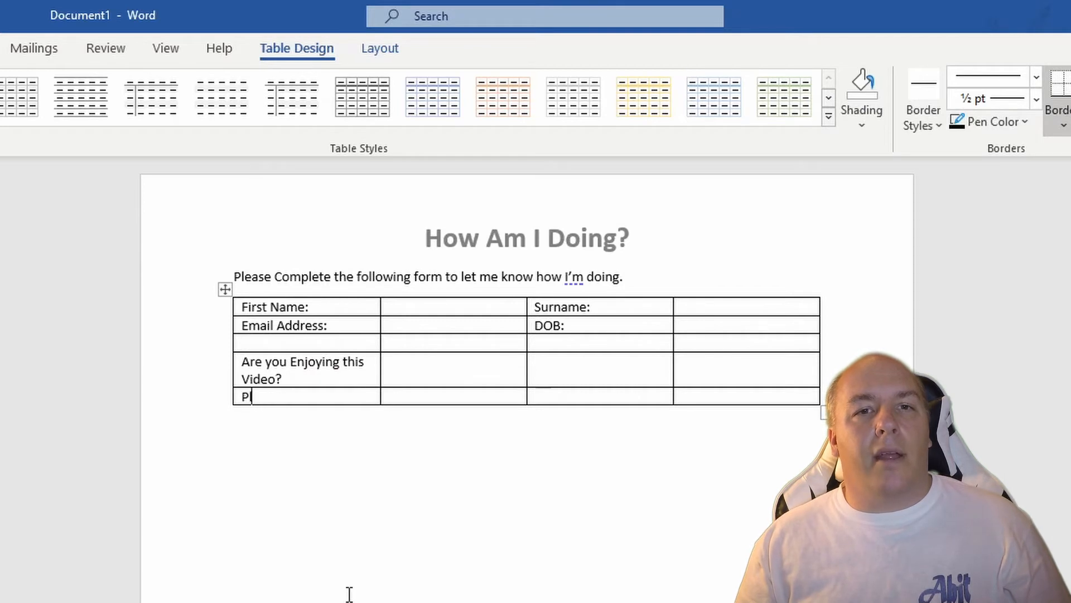
{"action": "type", "text": "ease let me know what other topics I should cover:"}
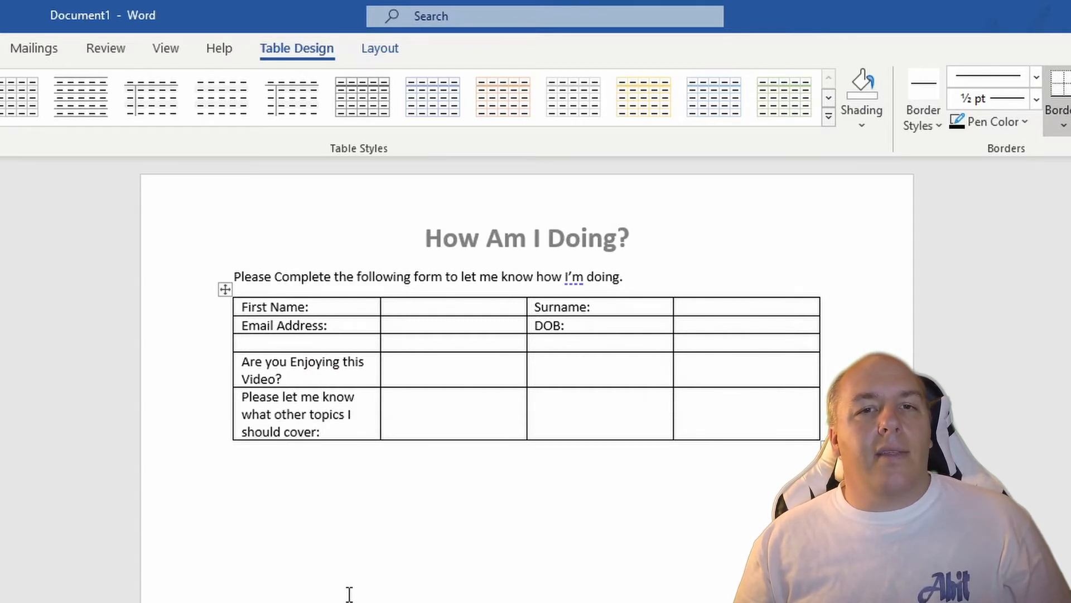
Step: Move the question about other topics from the last row to the third cell of the fourth row
{"action": "right_click", "coordinate": [268, 418]}
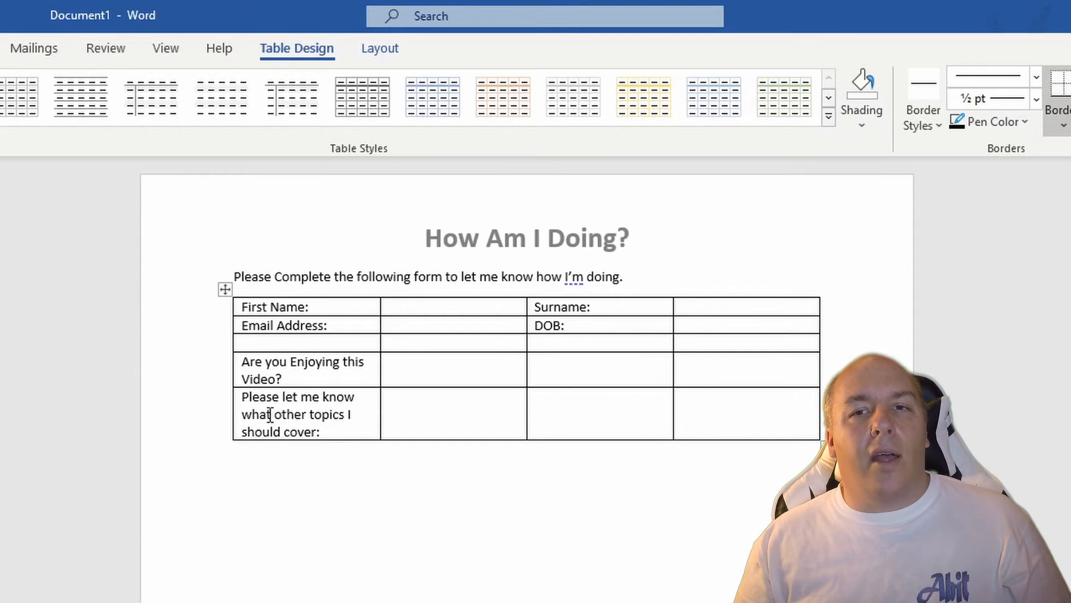
{"action": "triple_click", "coordinate": [268, 415]}
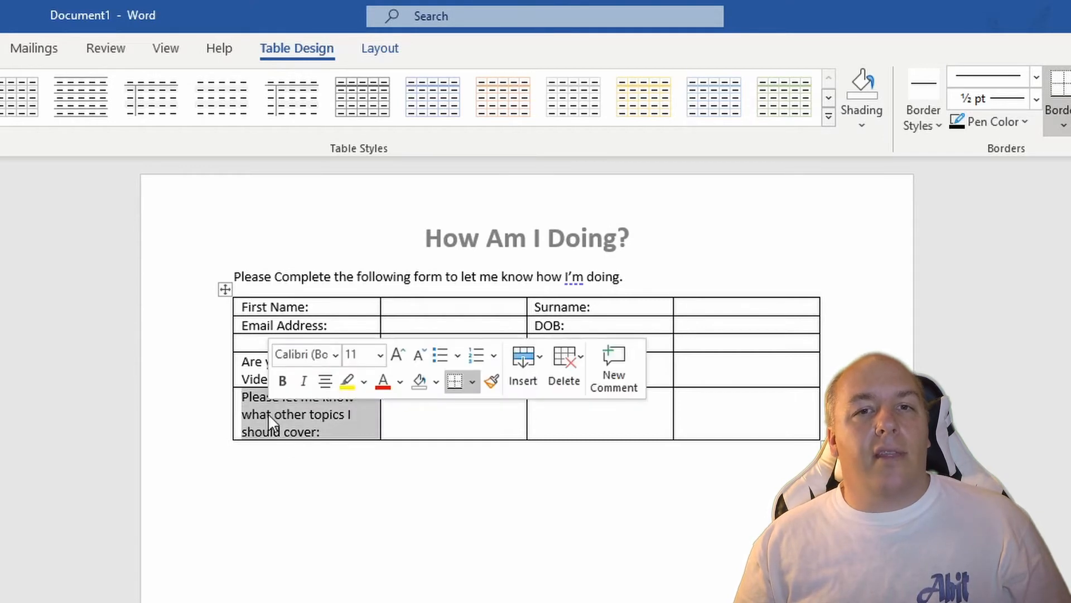
{"action": "left_click", "coordinate": [558, 379]}
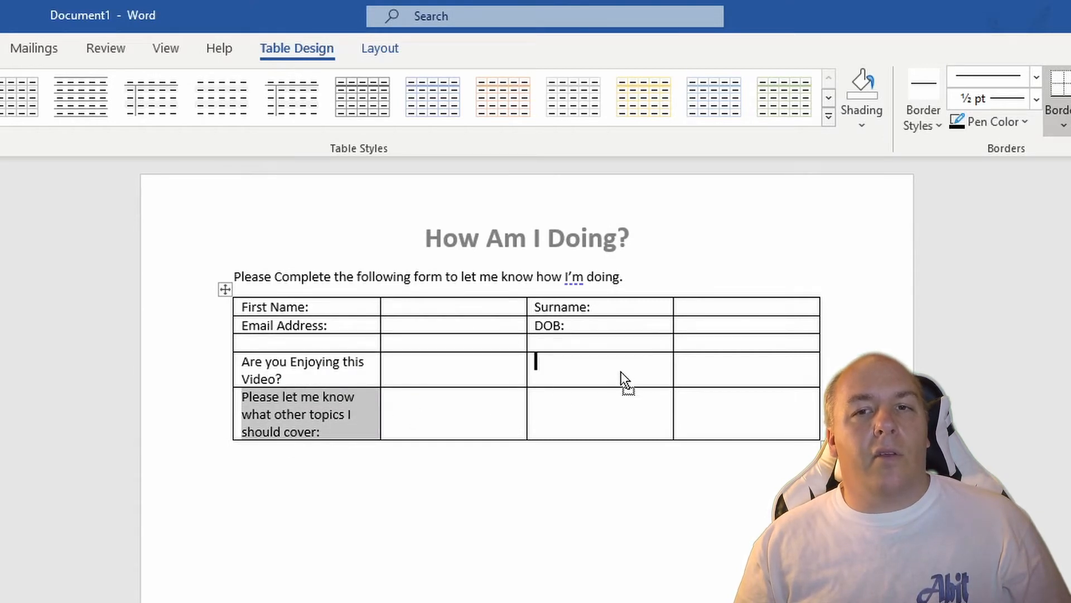
{"action": "left_click_drag", "start_coordinate": [621, 370], "coordinate": [620, 371]}
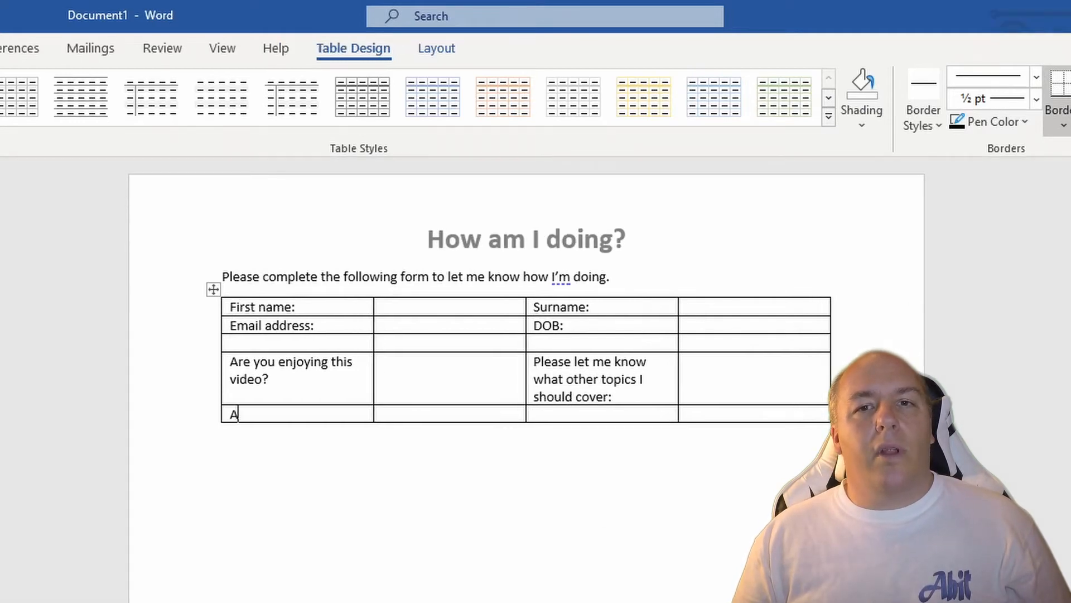
Step: Enter "Any other feedback?" in the first cell of the table's last row
{"action": "type", "text": "ny other fee"}
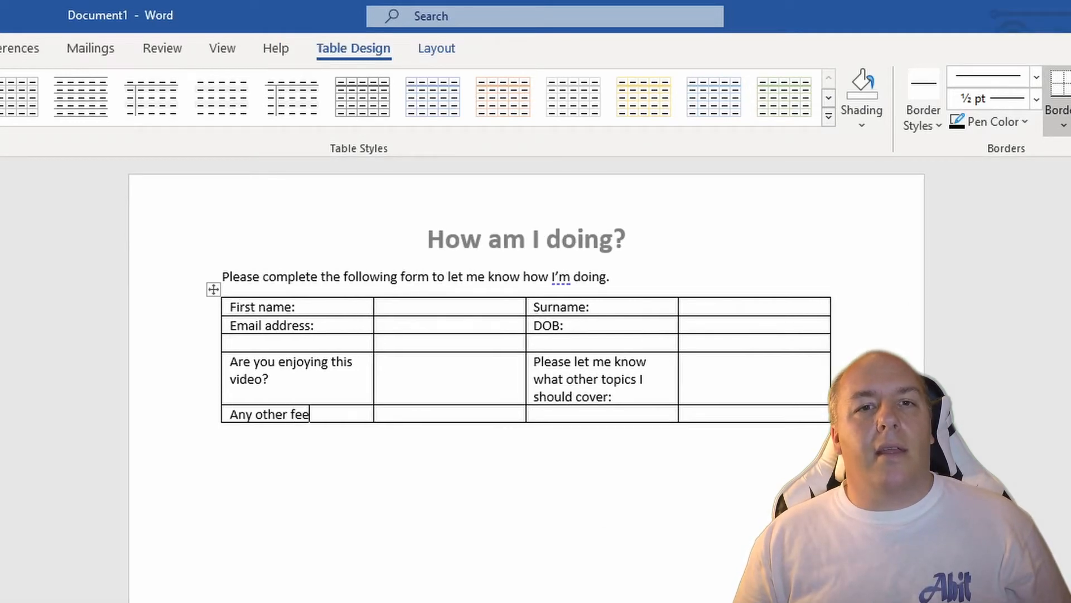
{"action": "type", "text": "dback"}
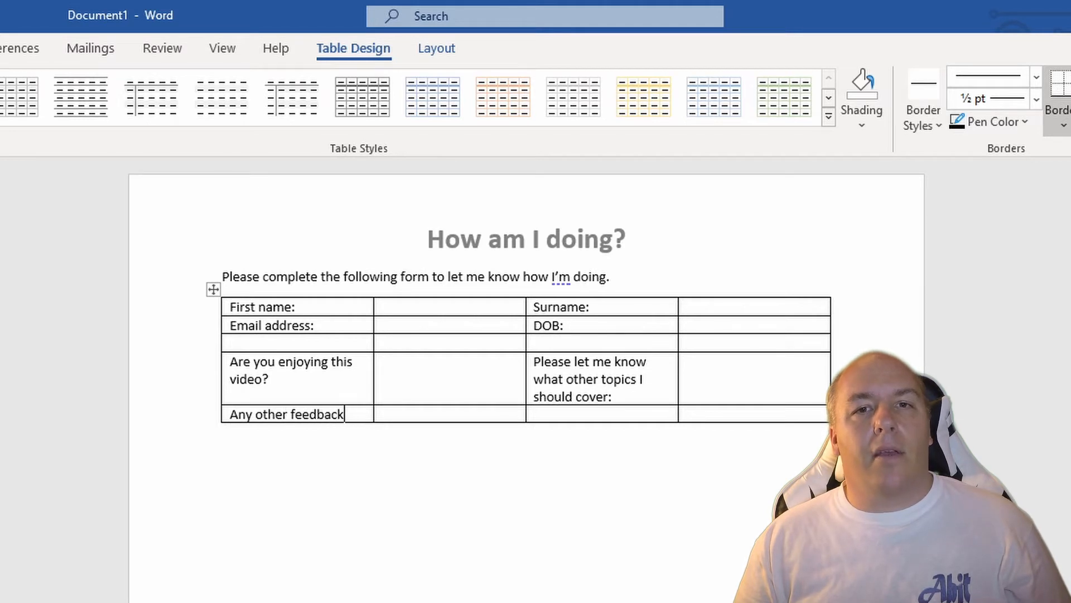
{"action": "type", "text": "?"}
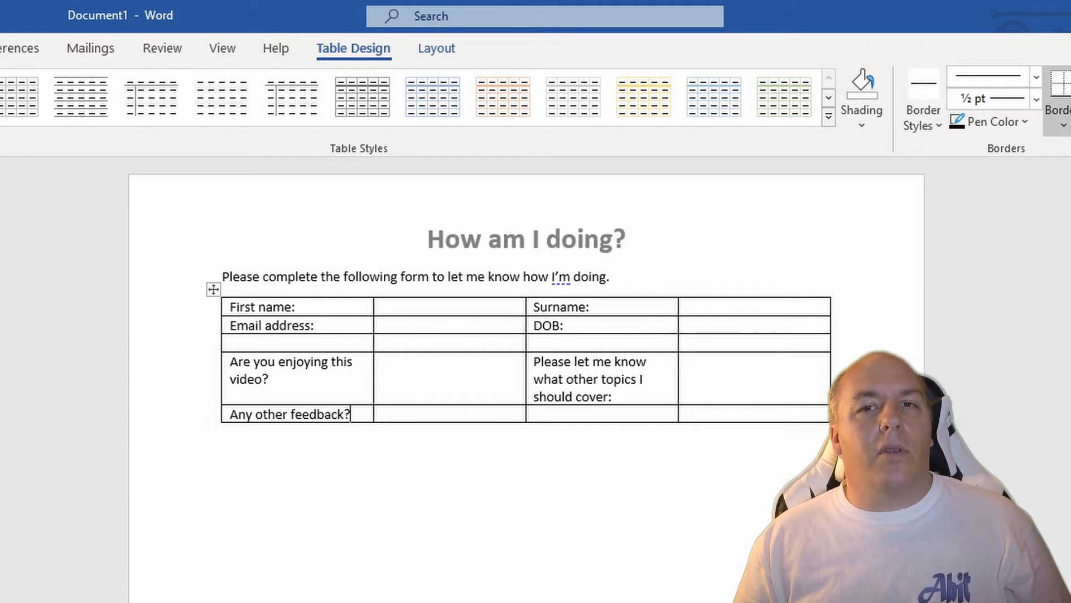
{"action": "key", "text": "Tab"}
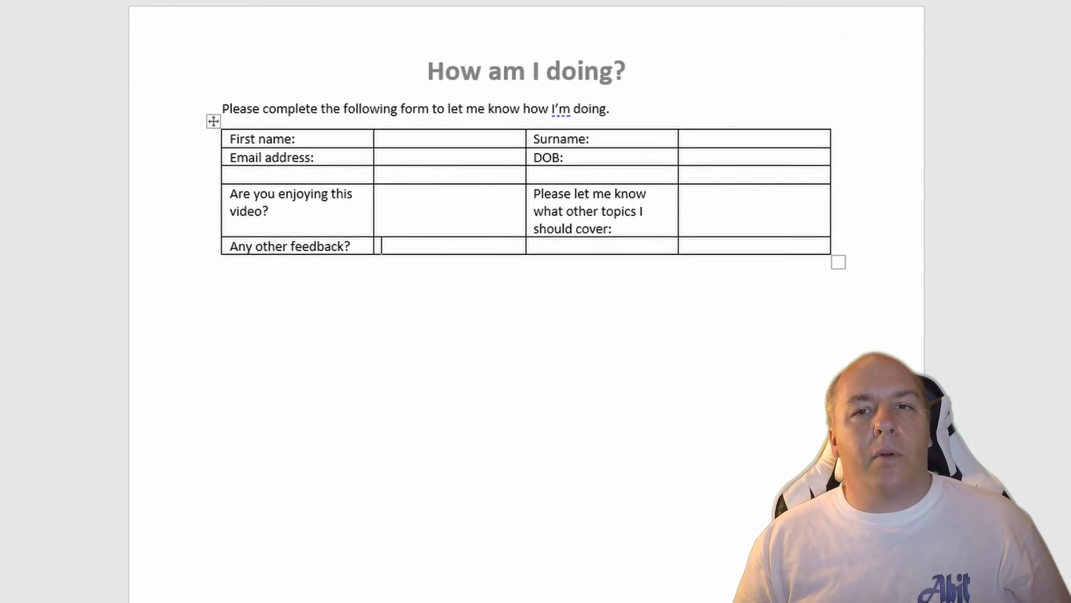
Step: Insert a new row below the table's "Any other feedback?" row
{"action": "right_click", "coordinate": [432, 246]}
{"action": "mouse_move", "coordinate": [534, 460]}
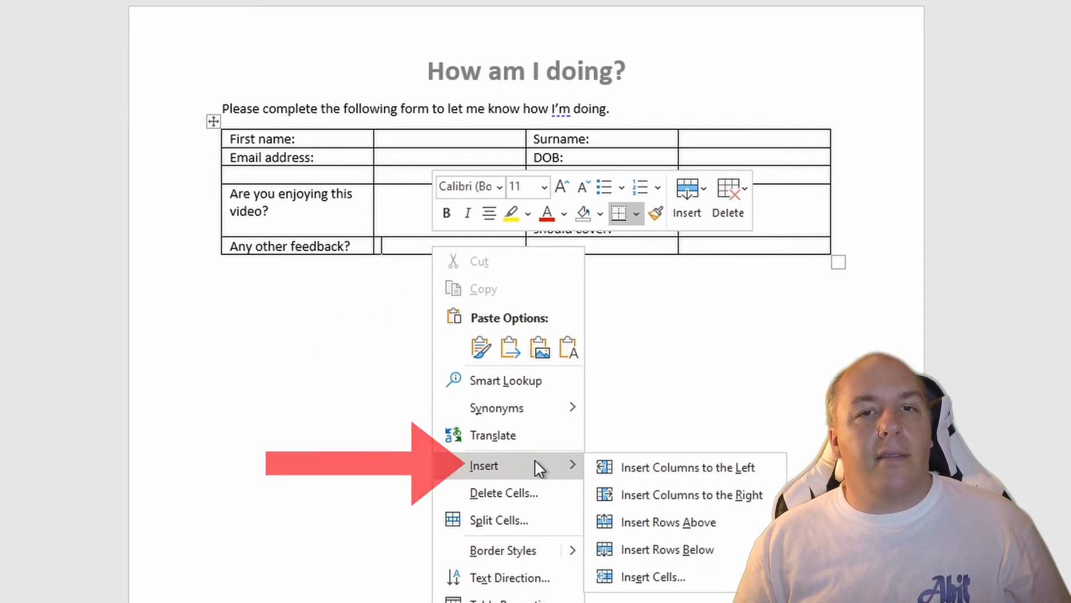
{"action": "left_click", "coordinate": [735, 553]}
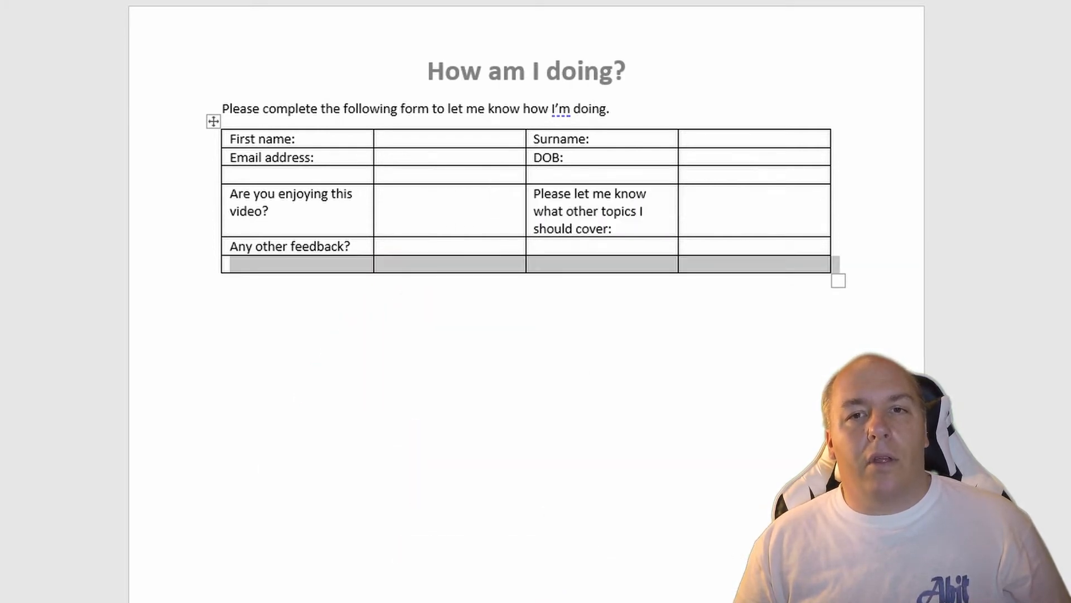
{"action": "left_click", "coordinate": [426, 263]}
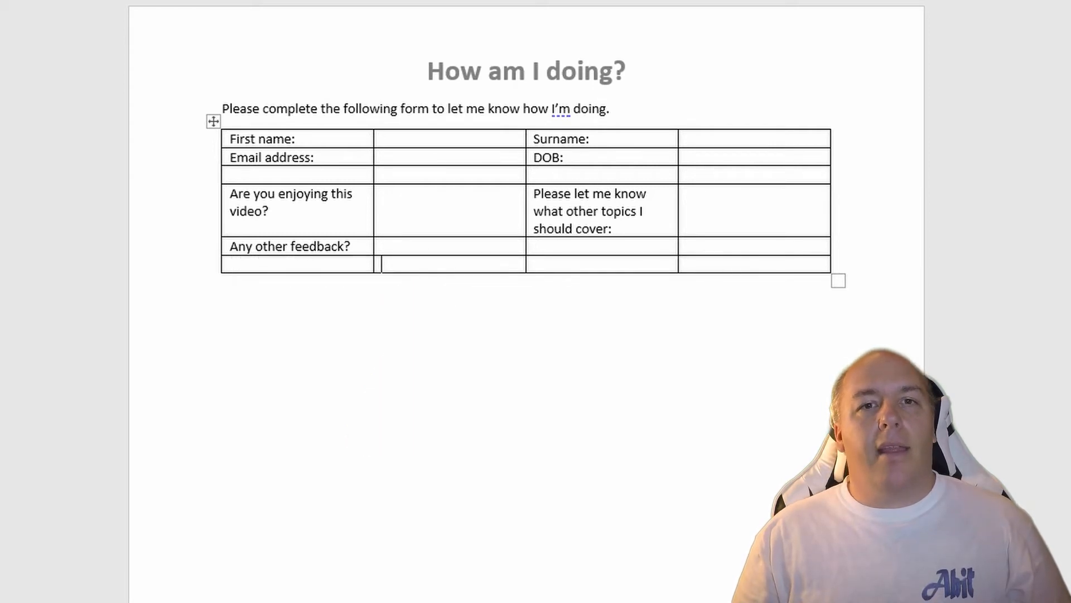
Step: With the insertion point in the cell beside "First name:", enable the Developer tab in the ribbon customization options
{"action": "left_click", "coordinate": [420, 139]}
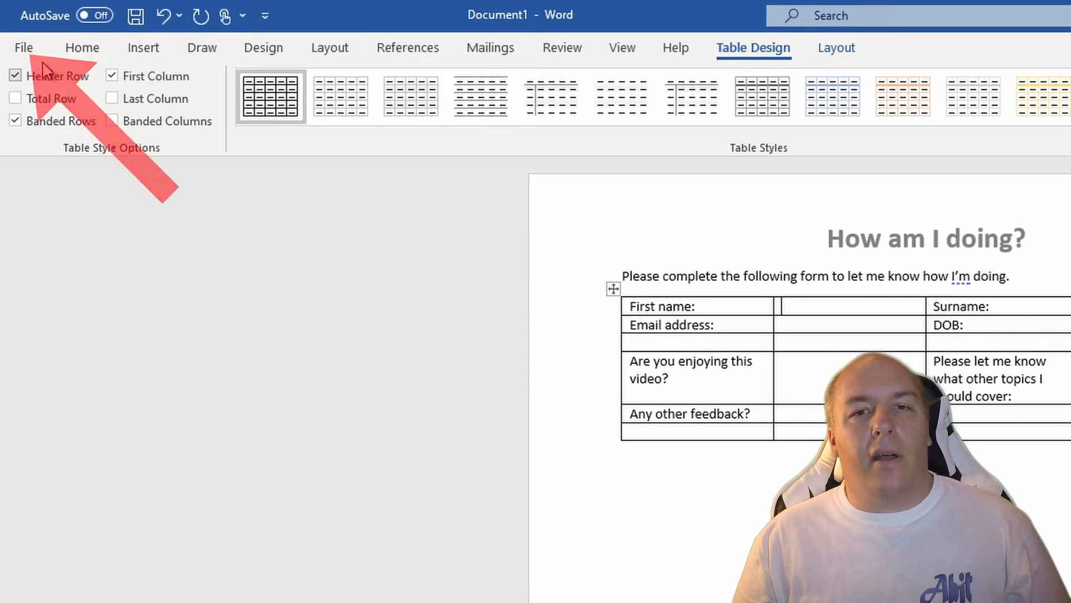
{"action": "left_click", "coordinate": [22, 48]}
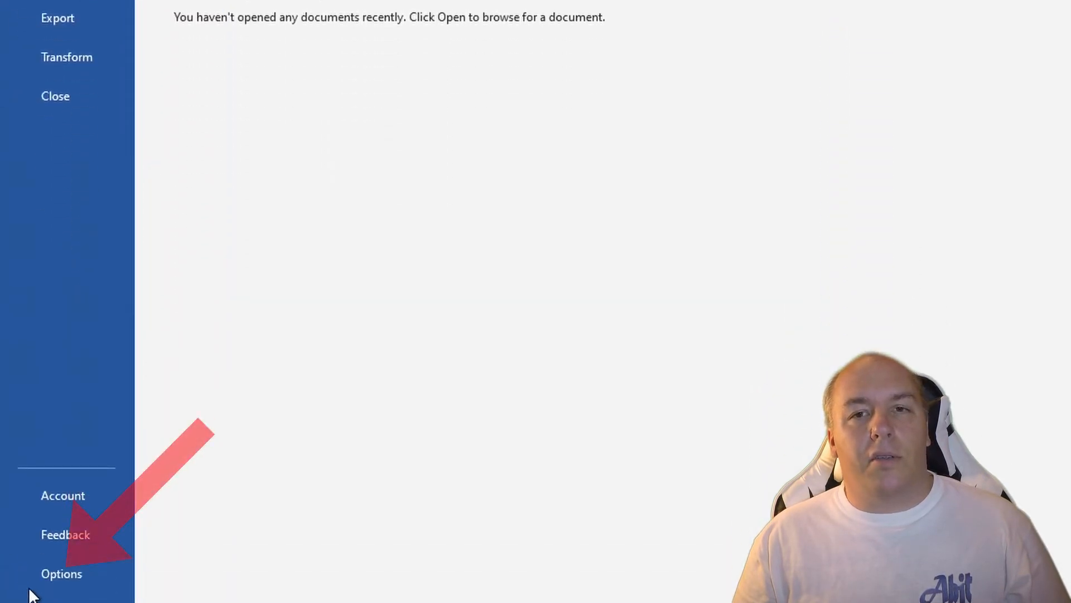
{"action": "left_click", "coordinate": [40, 577]}
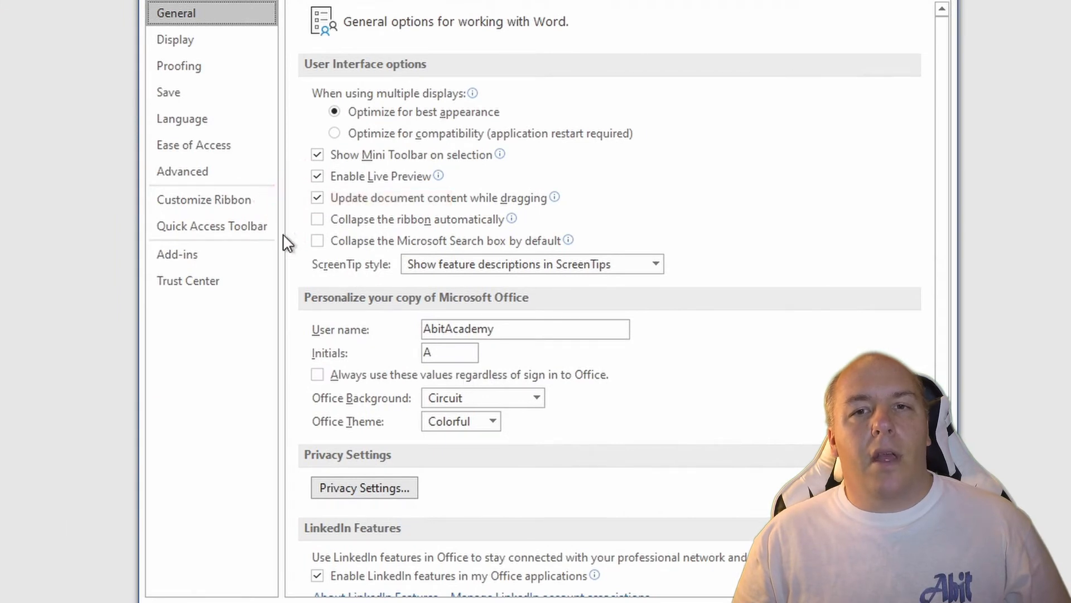
{"action": "left_click", "coordinate": [194, 200]}
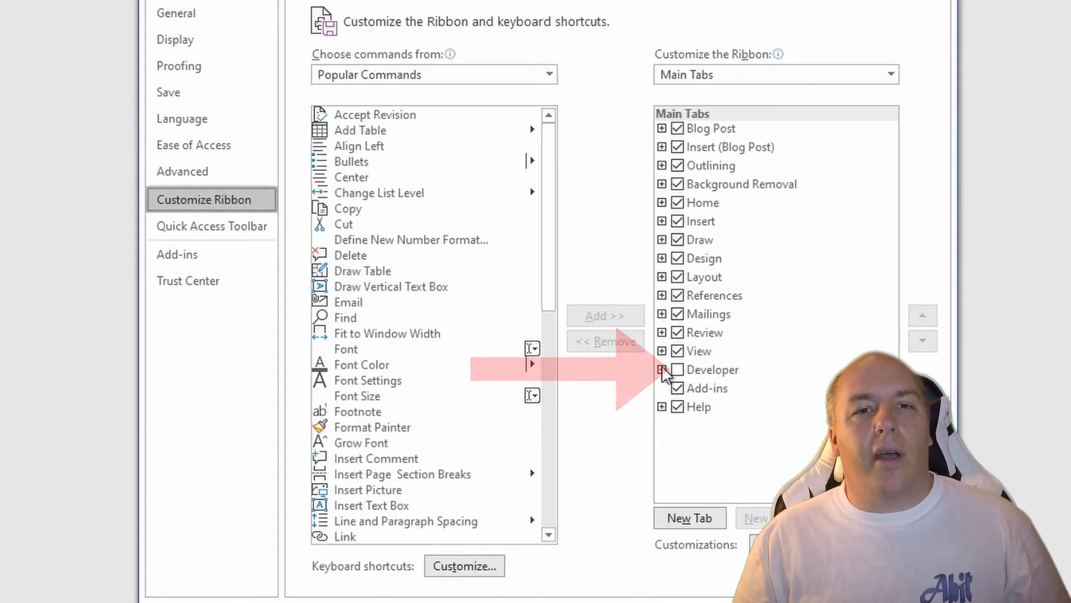
{"action": "left_click", "coordinate": [677, 370]}
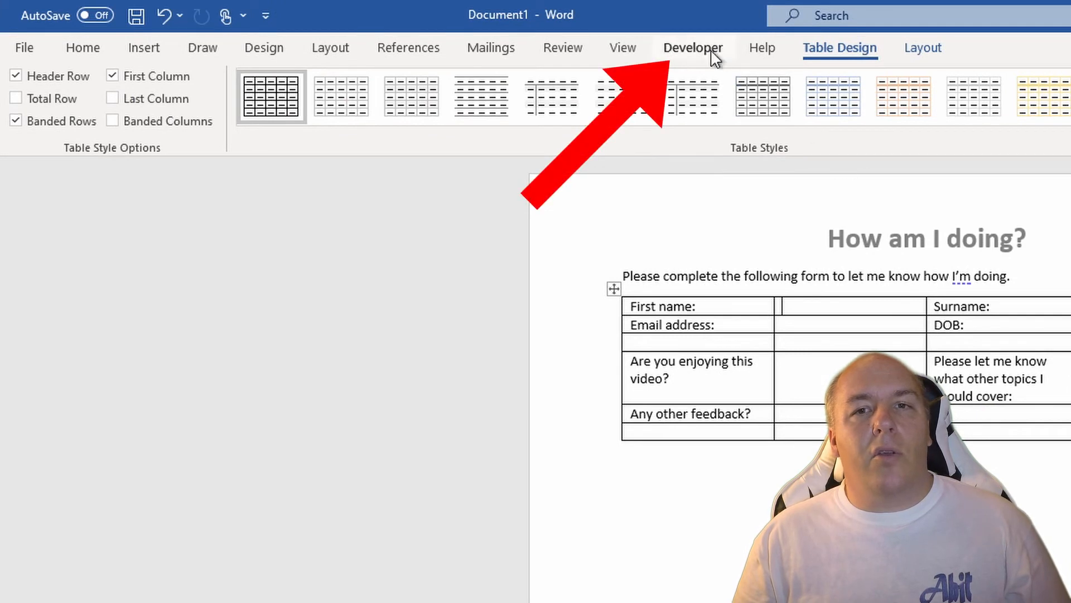
Step: Turn on Design Mode and insert a text content control in the cell beside "First name:"
{"action": "left_click", "coordinate": [705, 48]}
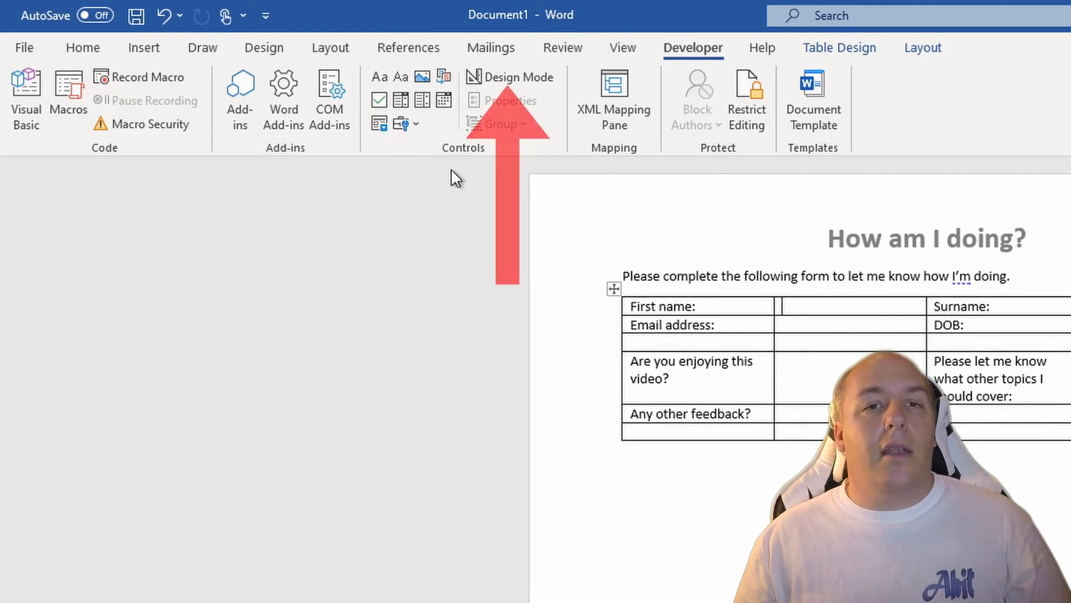
{"action": "left_click", "coordinate": [518, 77]}
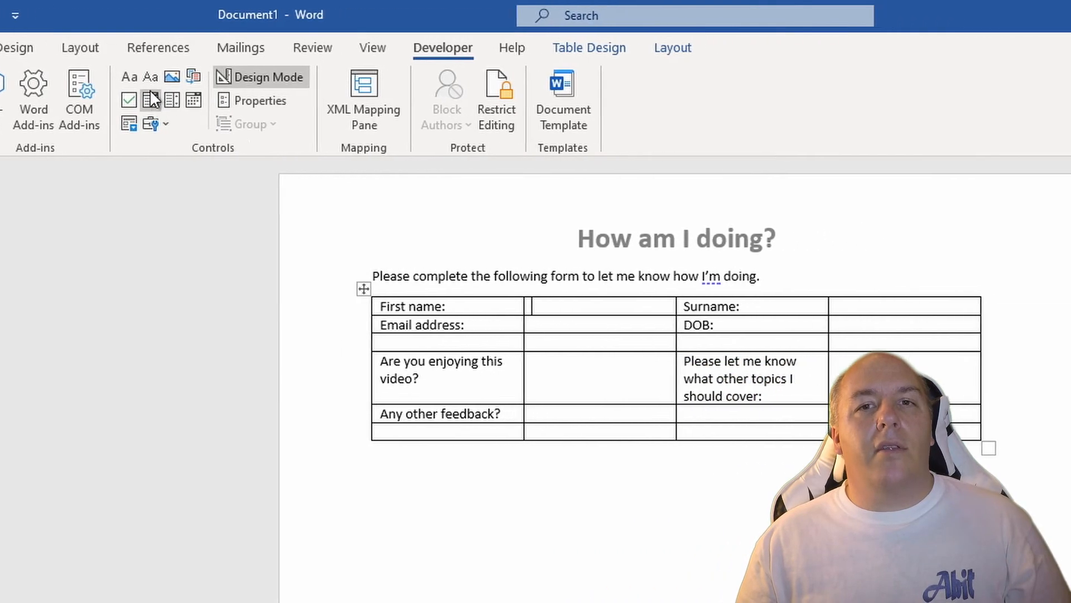
{"action": "left_click", "coordinate": [308, 77]}
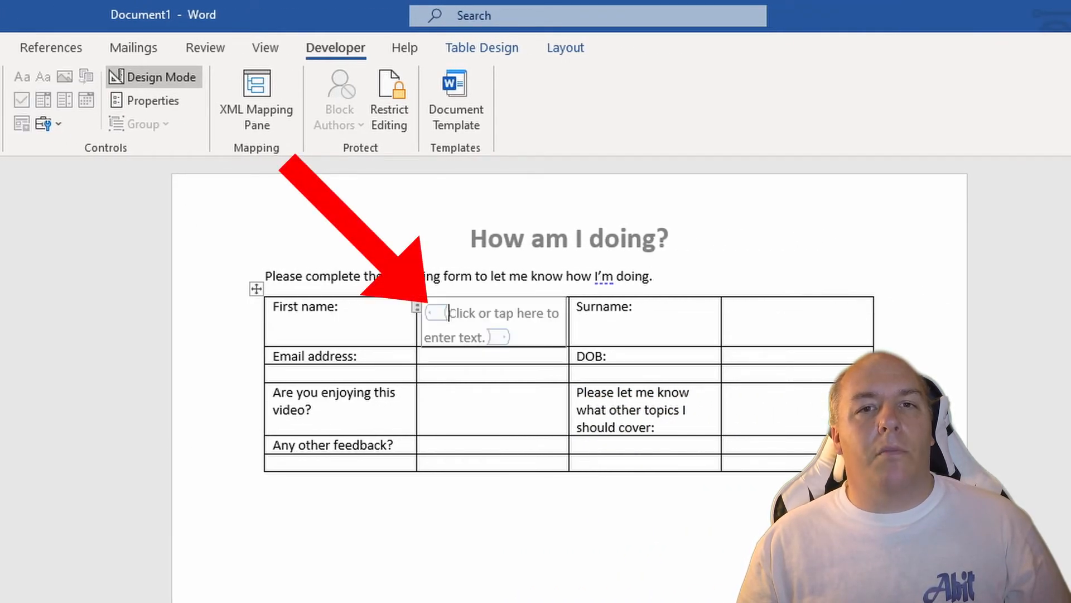
Step: Give the content control beside "First name:" the title "First name"
{"action": "left_click", "coordinate": [417, 307]}
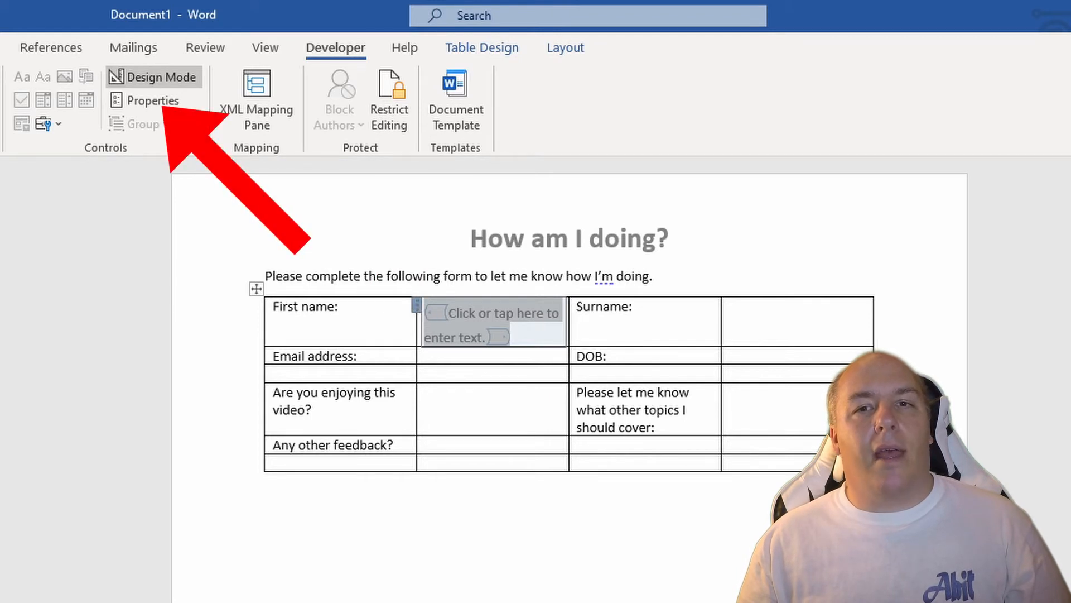
{"action": "left_click", "coordinate": [134, 100]}
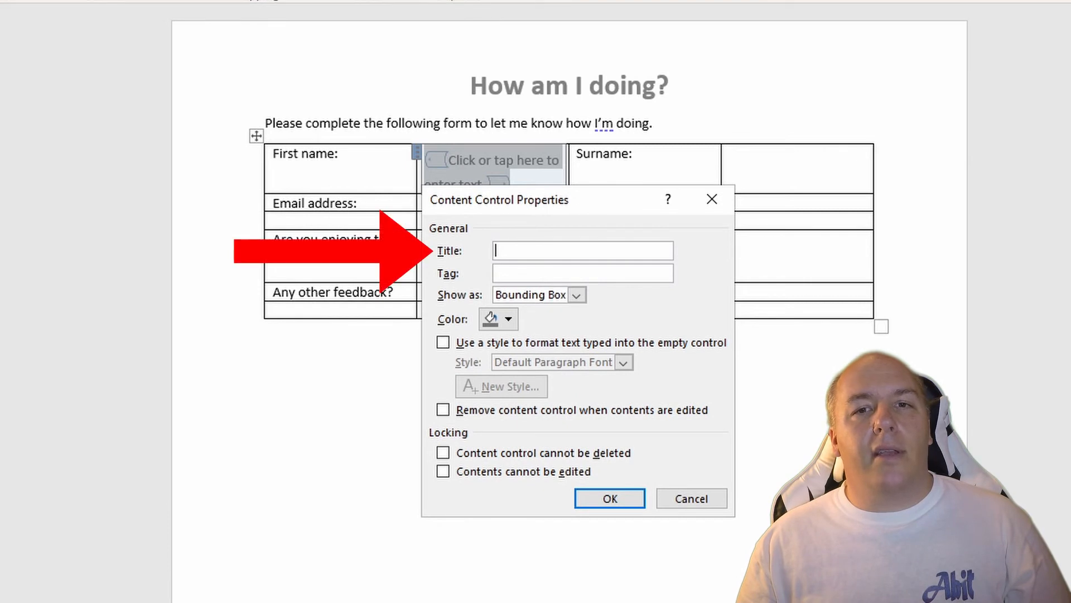
{"action": "type", "text": "Fiu"}
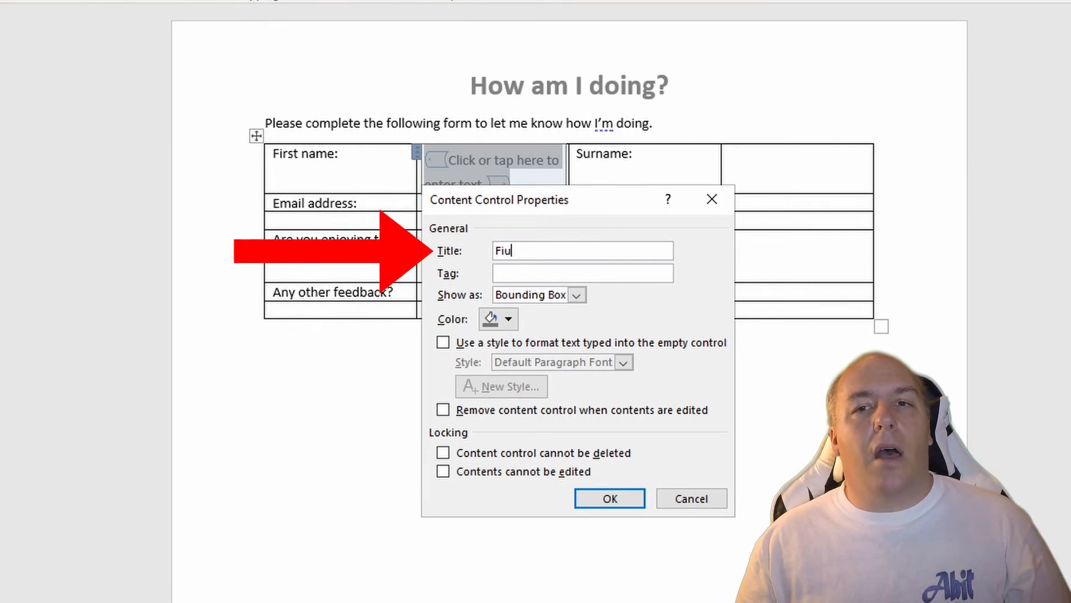
{"action": "key", "text": "BackSpace"}
{"action": "type", "text": "rst na"}
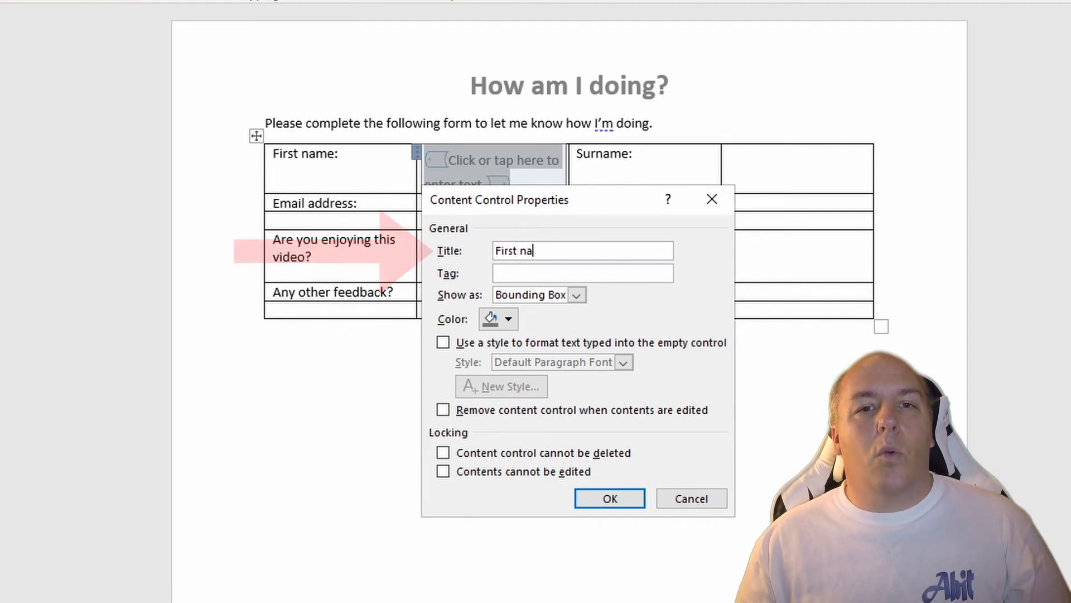
{"action": "type", "text": "me"}
{"action": "key", "text": "Tab"}
{"action": "key", "text": "Tab"}
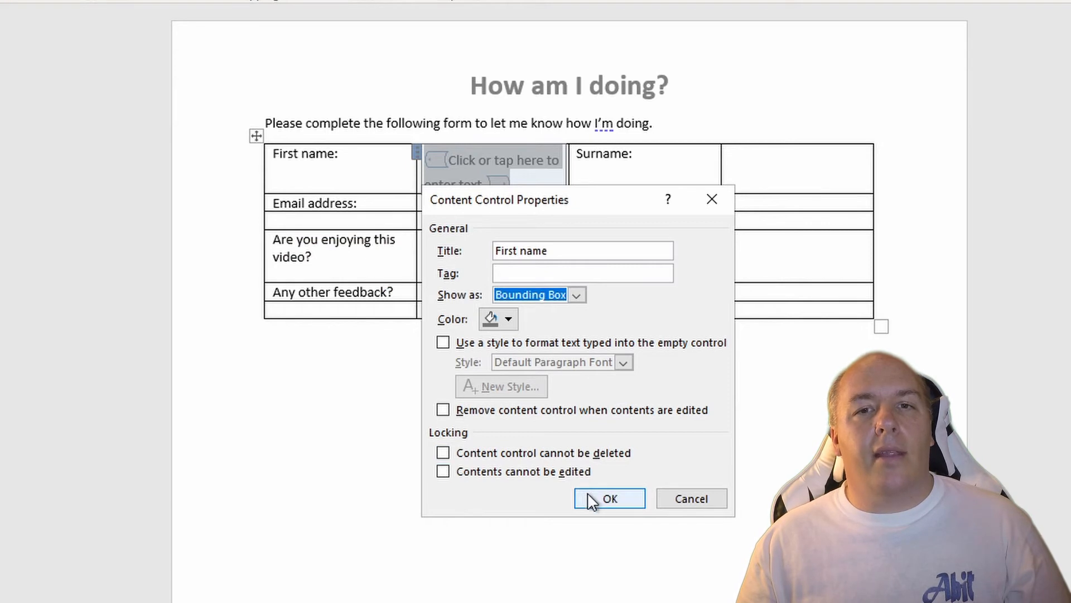
{"action": "left_click", "coordinate": [608, 498]}
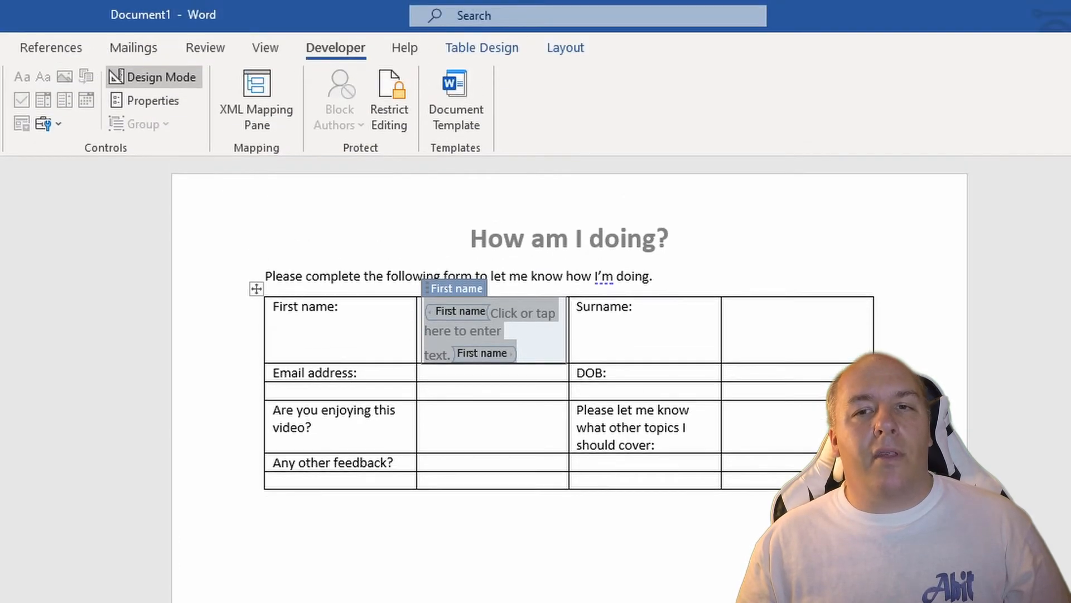
Step: Insert a rich text content control in the cell beside "Surname:" and title it "Surname"
{"action": "left_click", "coordinate": [748, 314]}
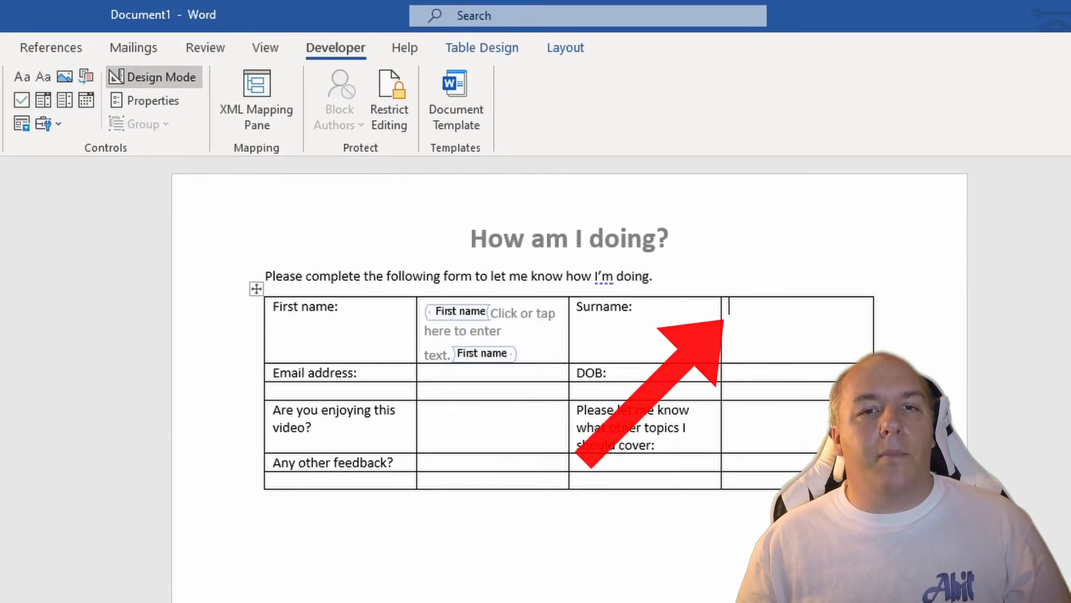
{"action": "left_click", "coordinate": [23, 77]}
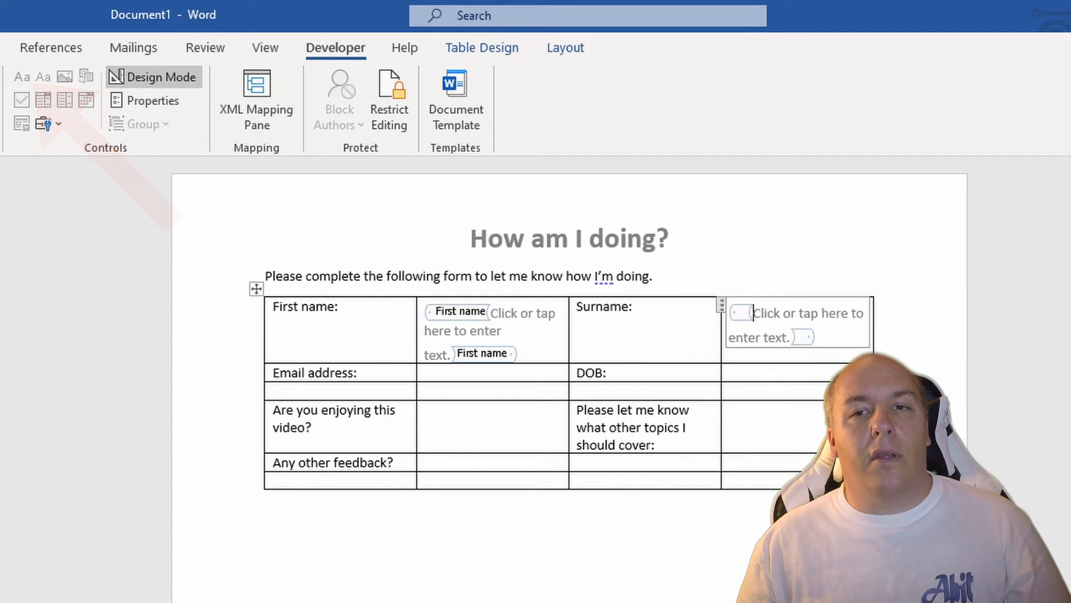
{"action": "left_click", "coordinate": [159, 100]}
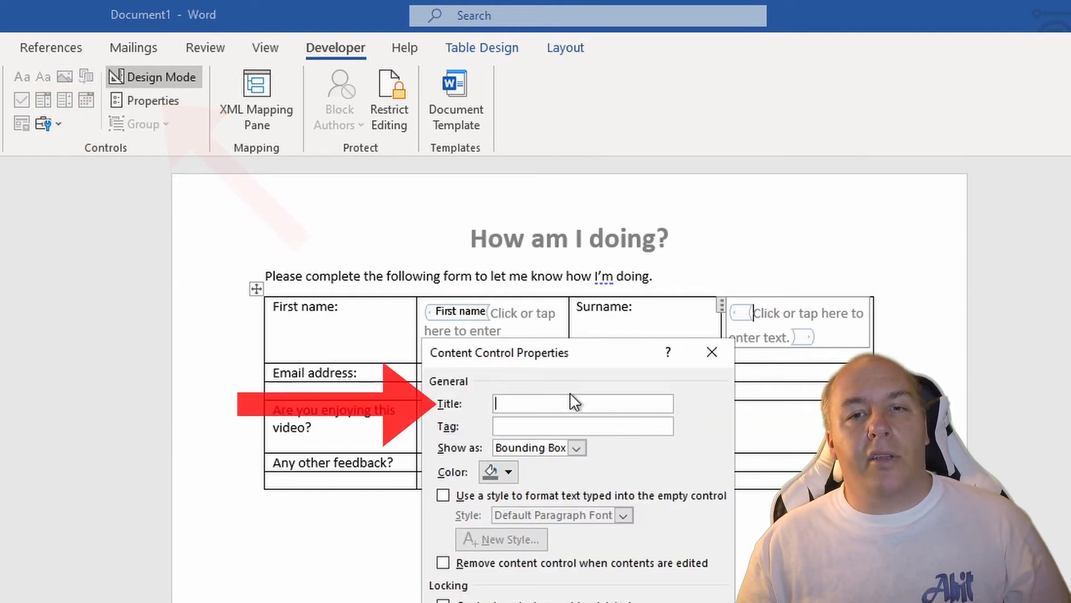
{"action": "type", "text": "Surname"}
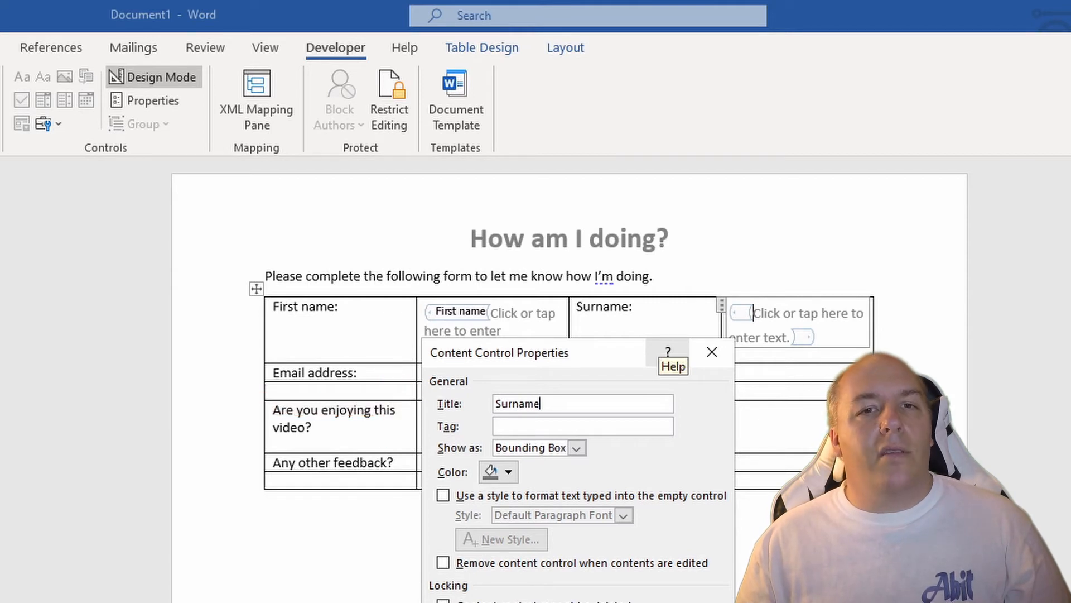
{"action": "key", "text": "Return"}
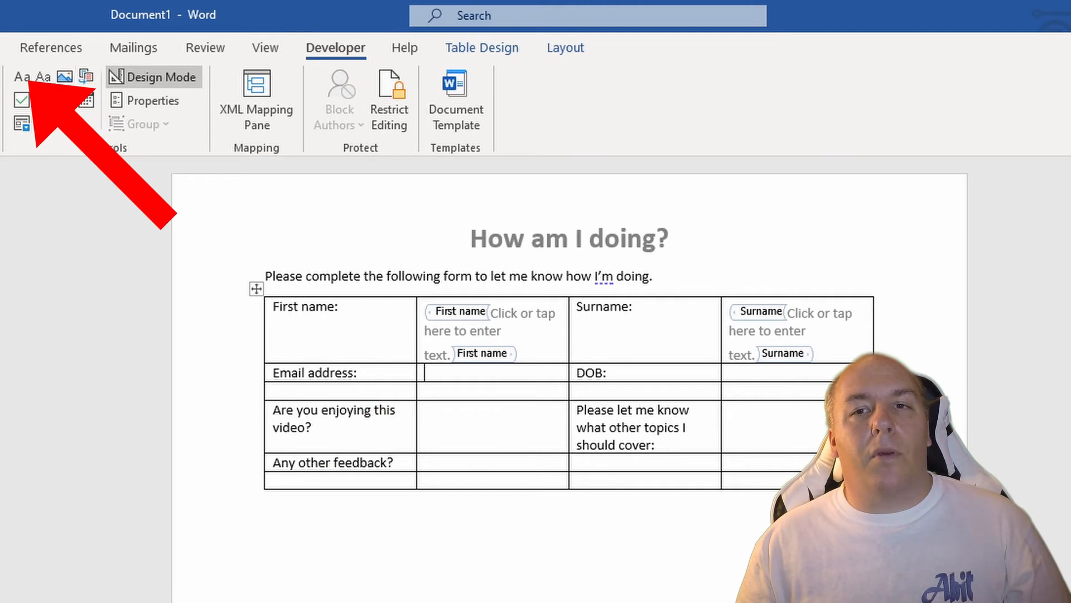
Step: Insert a rich text content control in the cell beside "Email address:" and title it "Email"
{"action": "left_click", "coordinate": [20, 76]}
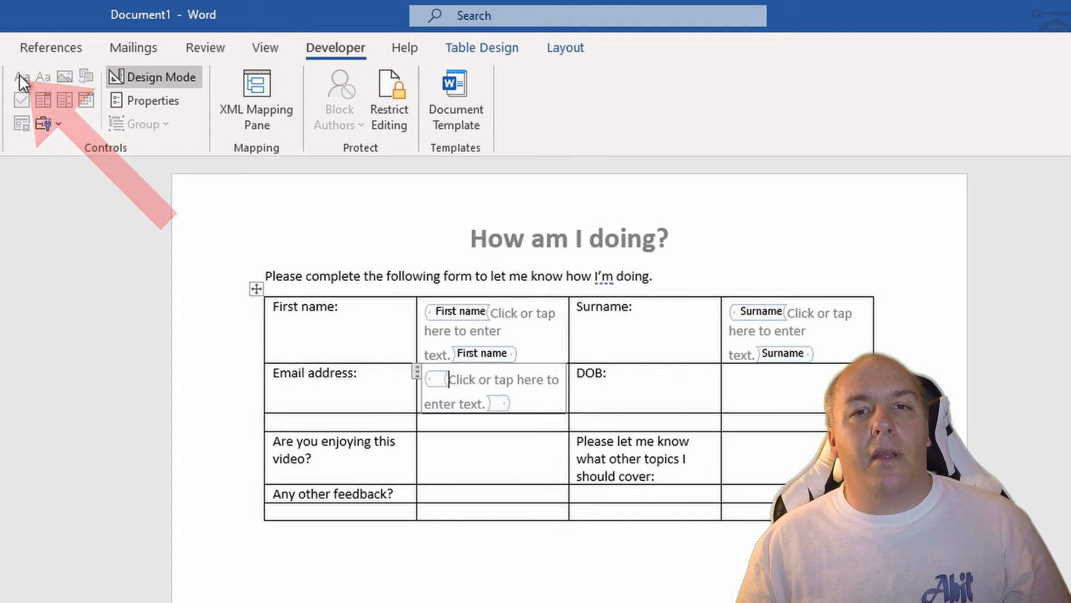
{"action": "left_click", "coordinate": [138, 102]}
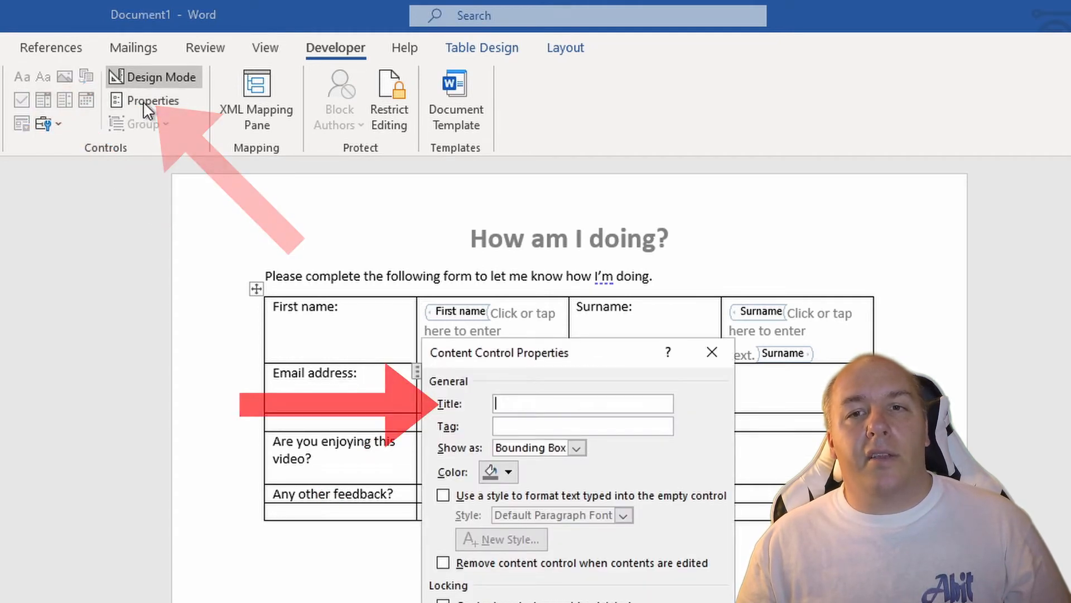
{"action": "type", "text": "Email"}
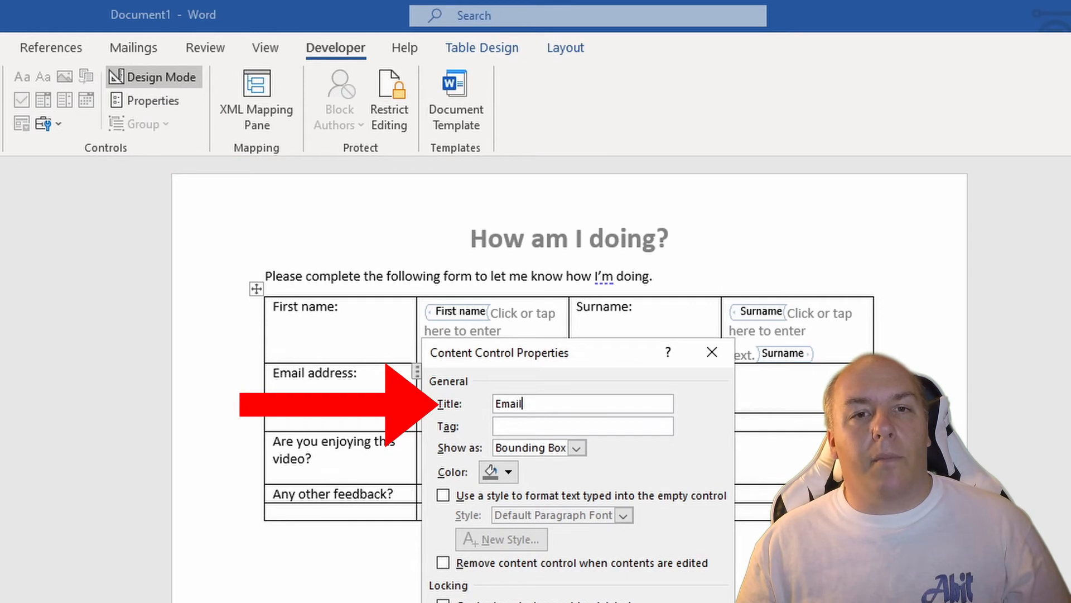
{"action": "key", "text": "Return"}
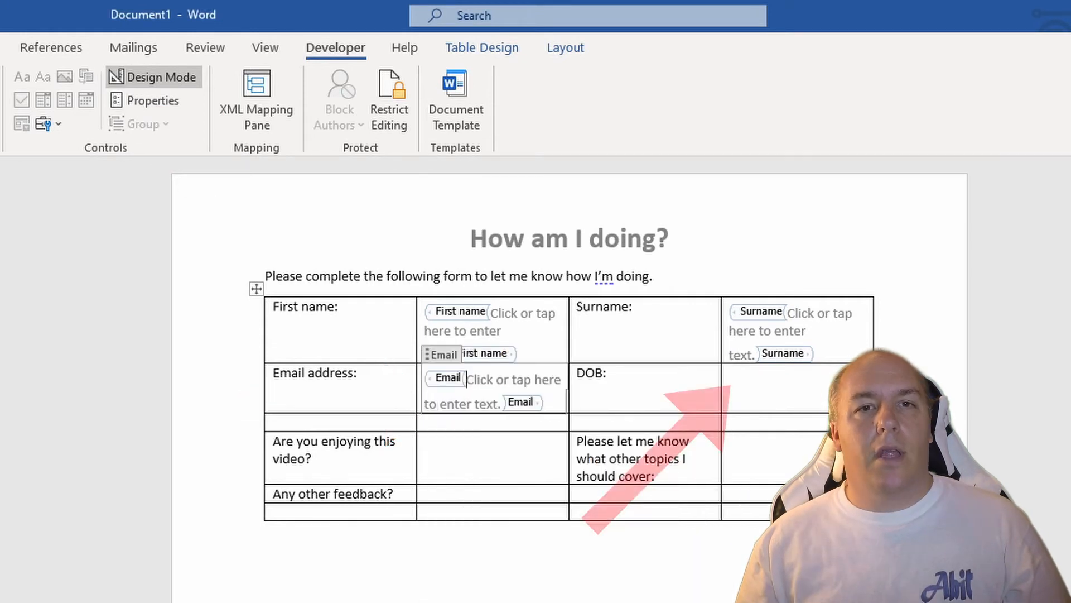
Step: Insert a date picker content control beside "DOB:", titled "DOB" and using the English (United Kingdom) locale
{"action": "left_click", "coordinate": [730, 373]}
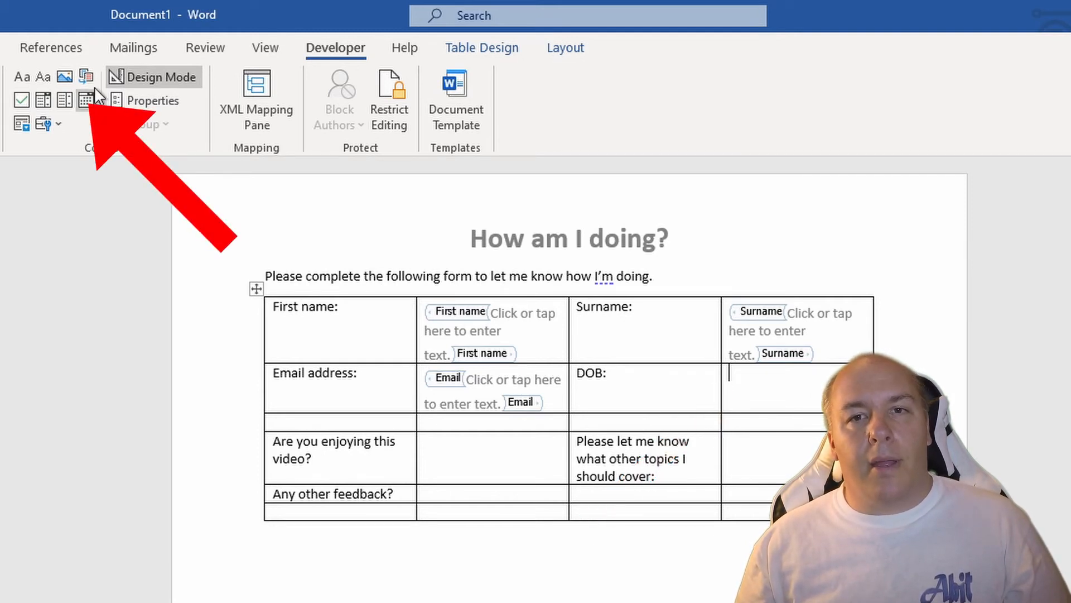
{"action": "left_click", "coordinate": [88, 100]}
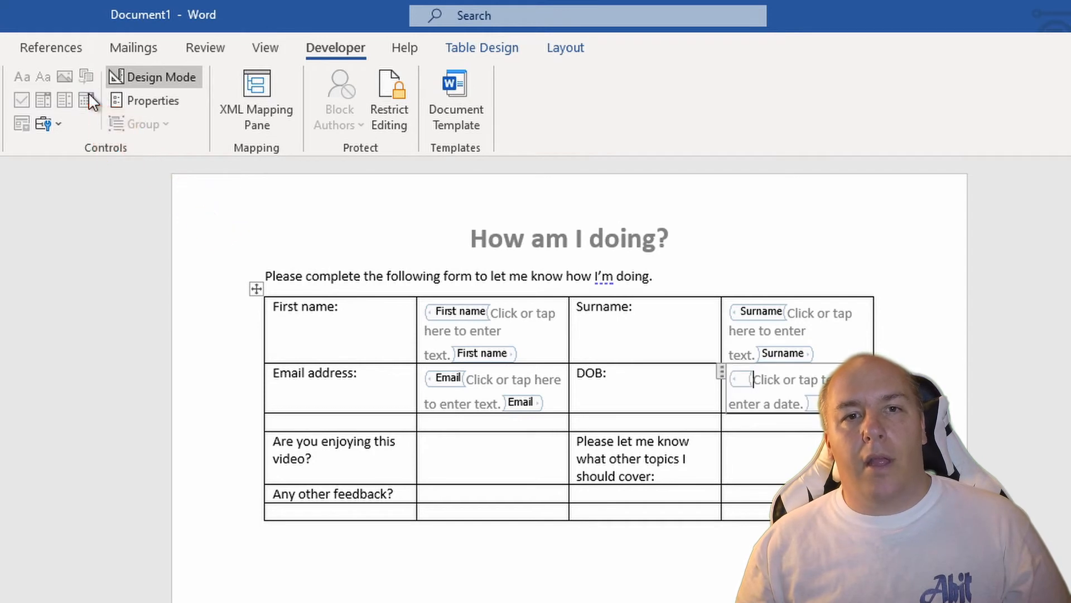
{"action": "left_click", "coordinate": [155, 100]}
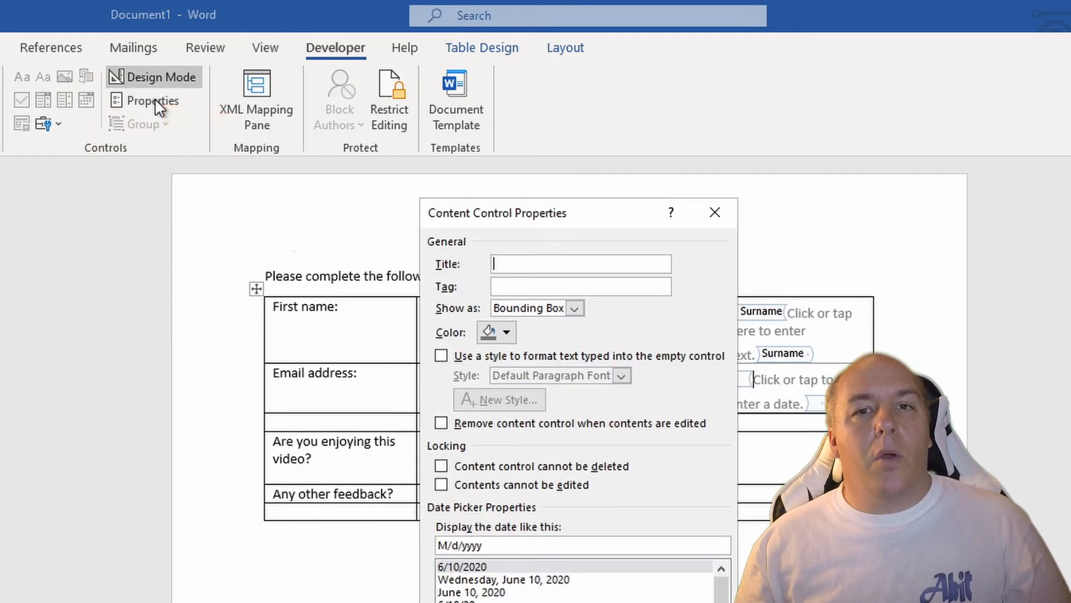
{"action": "type", "text": "DOB"}
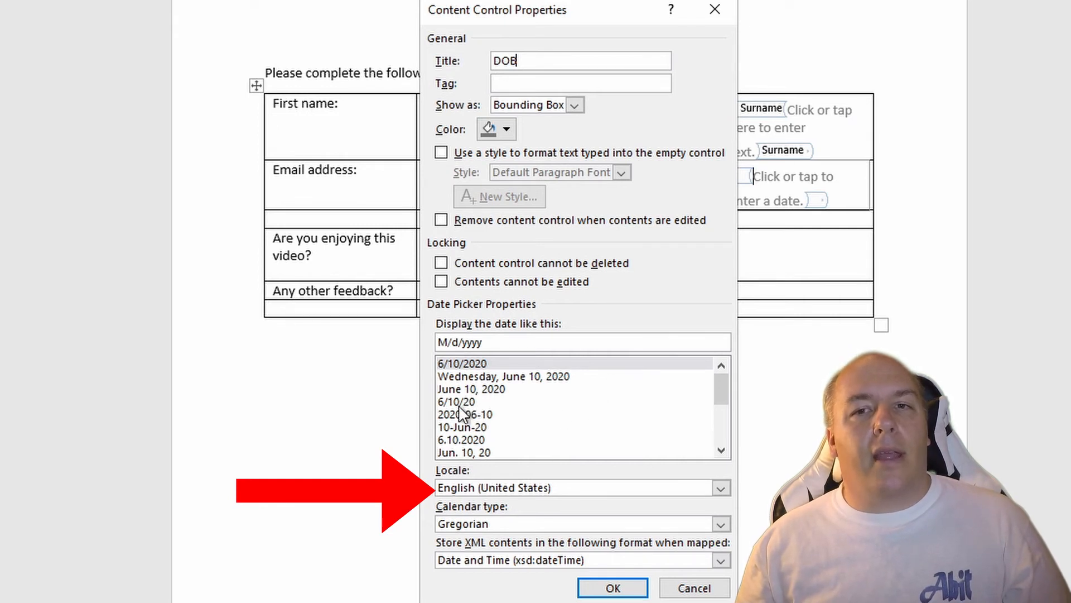
{"action": "left_click", "coordinate": [630, 490]}
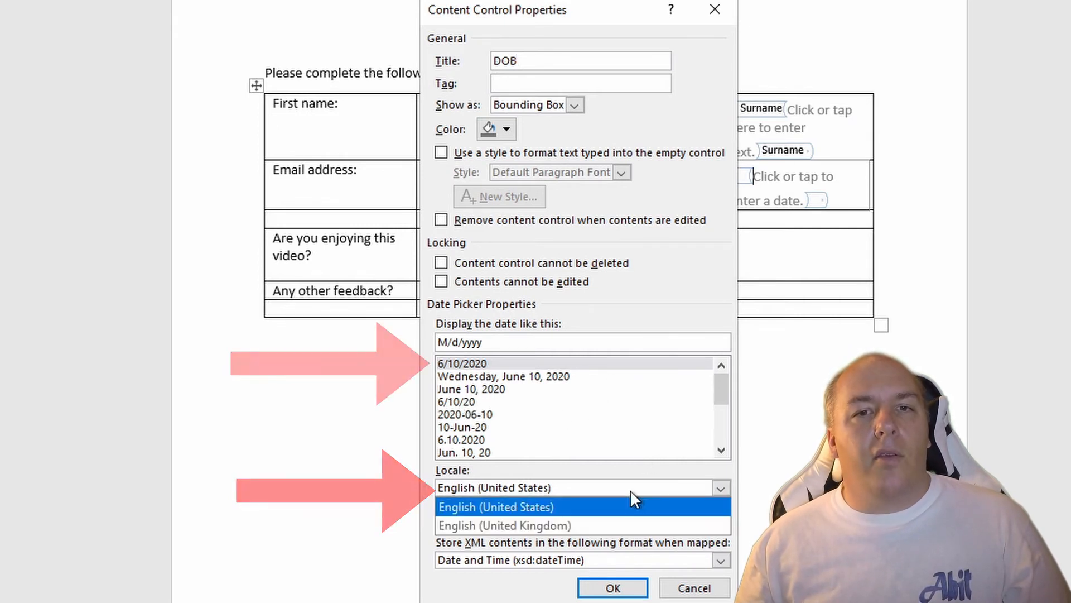
{"action": "left_click", "coordinate": [617, 522]}
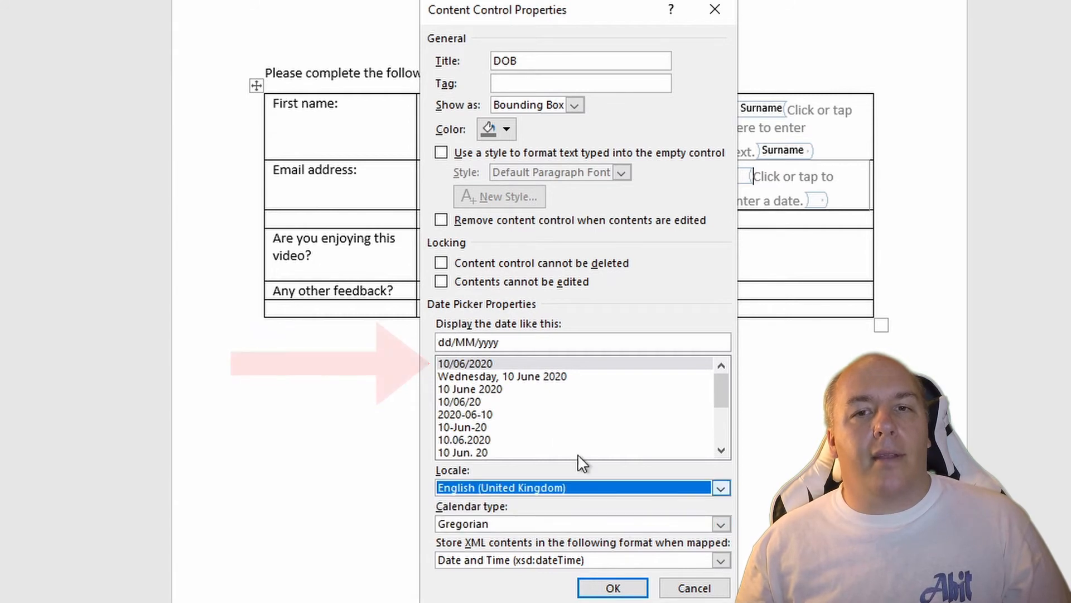
{"action": "left_click", "coordinate": [612, 587]}
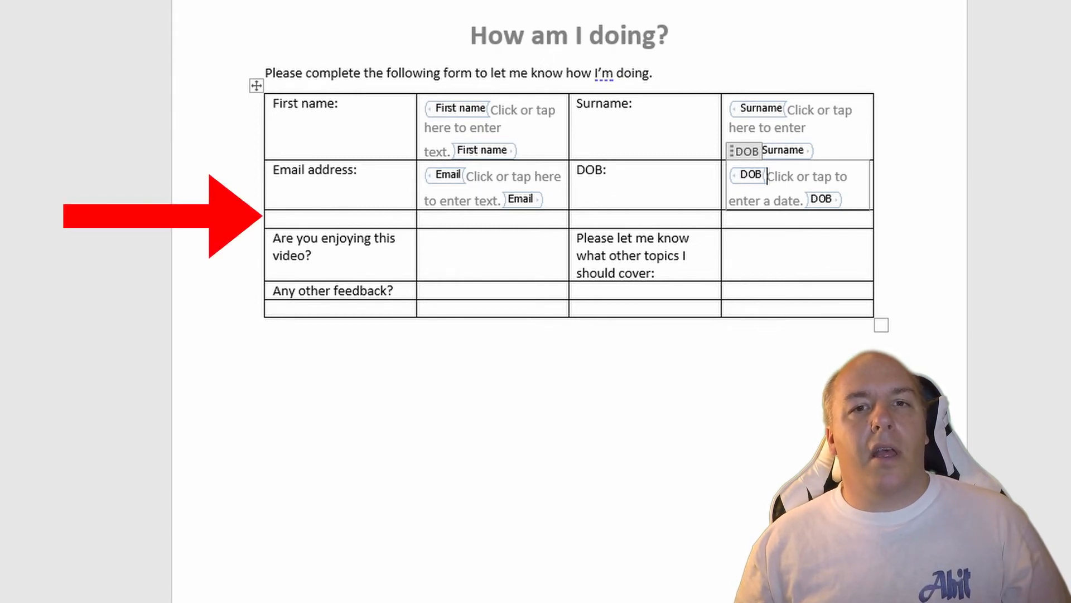
Step: Merge the empty row below "Email address:" into a single cell and shade it light grey
{"action": "left_click_drag", "start_coordinate": [781, 220], "coordinate": [369, 219]}
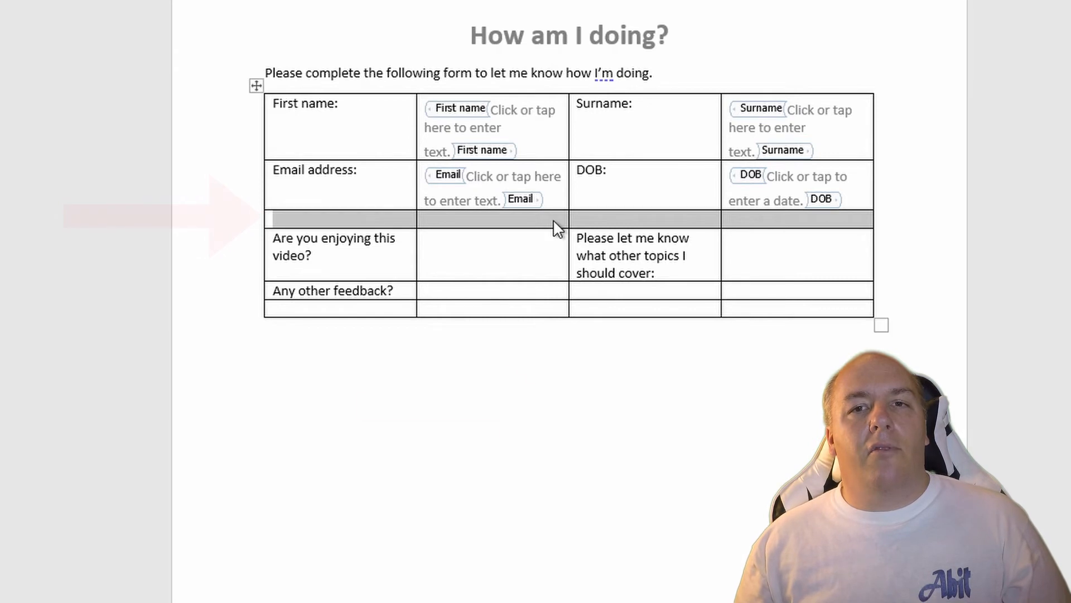
{"action": "right_click", "coordinate": [555, 224]}
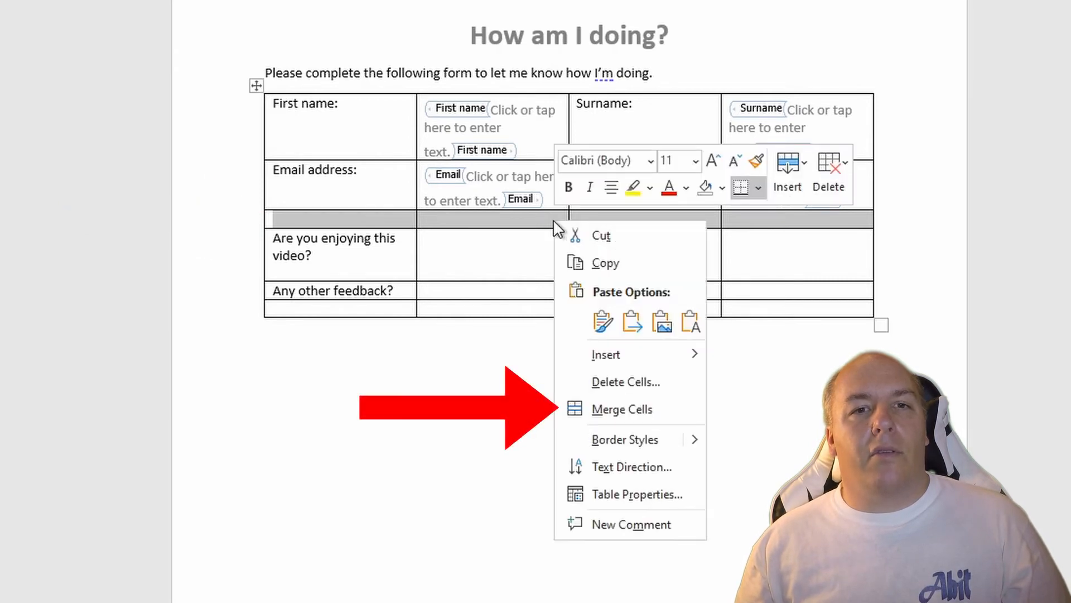
{"action": "left_click", "coordinate": [639, 409]}
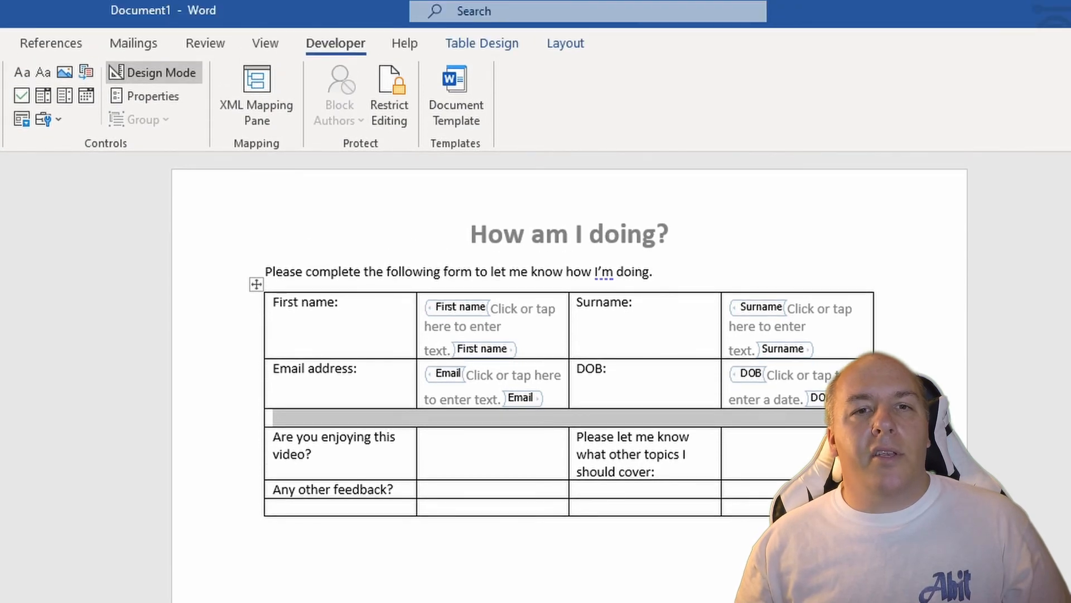
{"action": "left_click", "coordinate": [483, 45]}
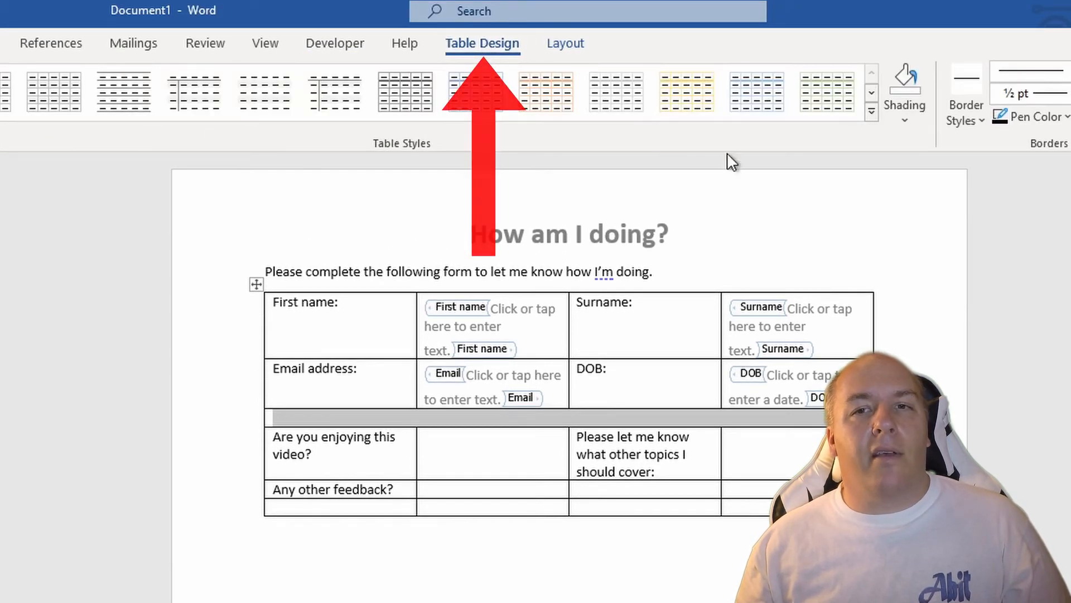
{"action": "left_click", "coordinate": [904, 120]}
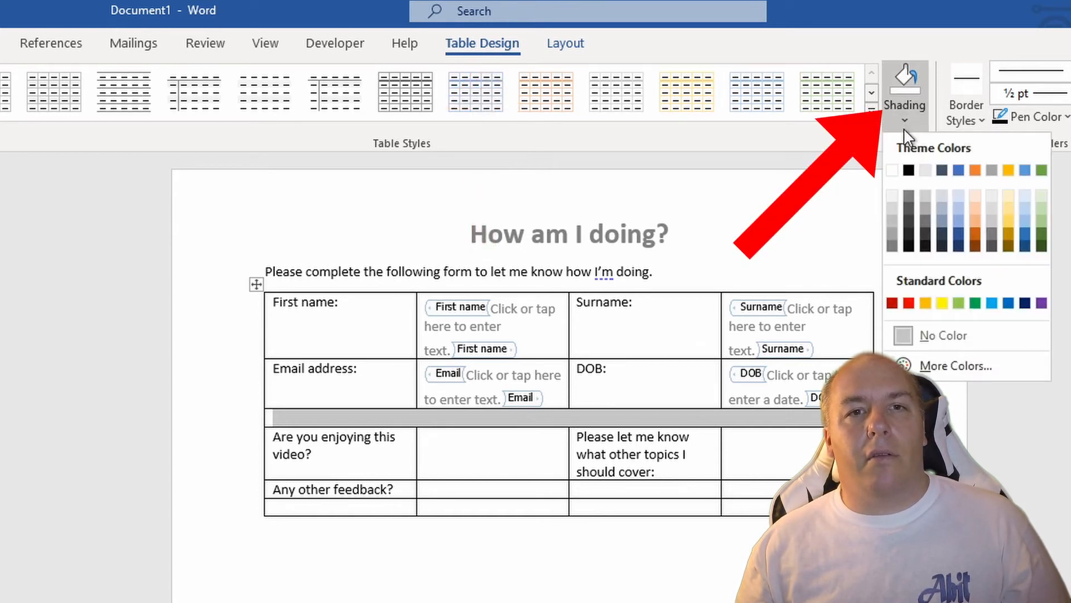
{"action": "left_click", "coordinate": [892, 222]}
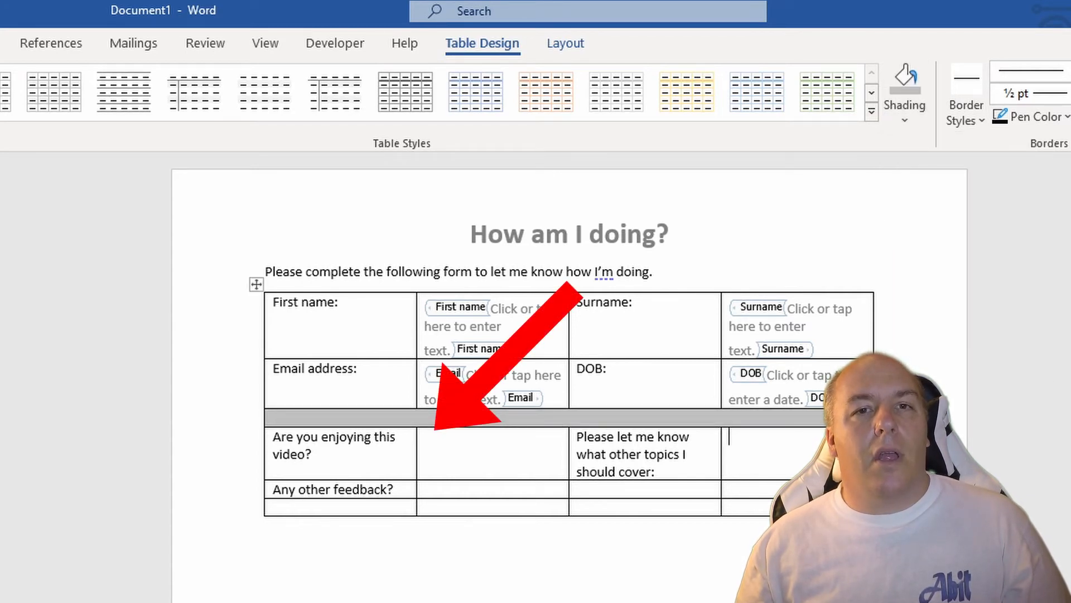
Step: Insert a check box content control in the cell beside "Are you enjoying this video?" with title and tag "Yes"
{"action": "left_click", "coordinate": [441, 446]}
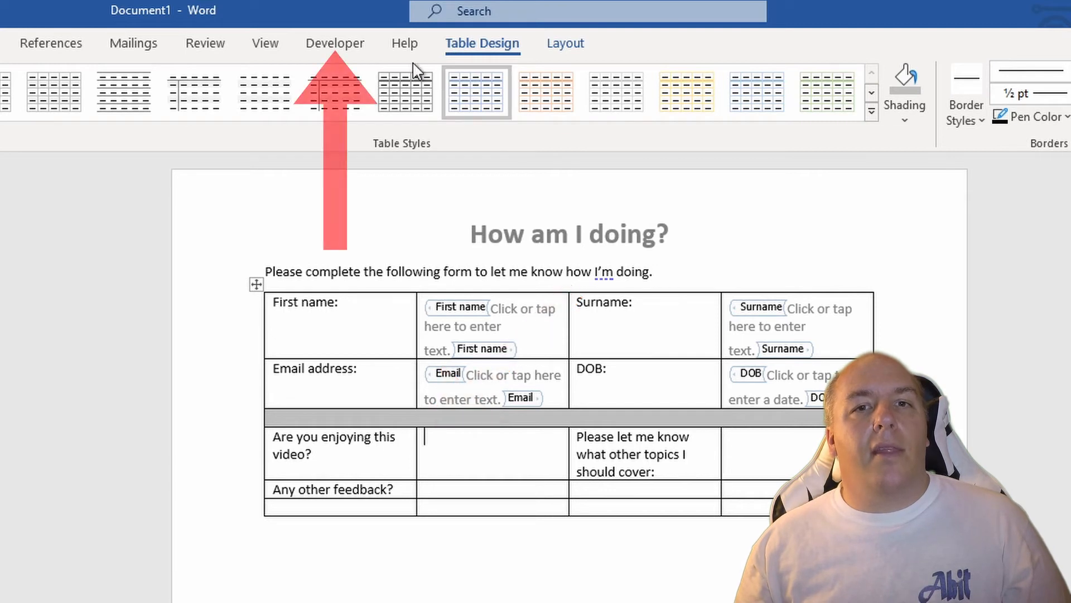
{"action": "left_click", "coordinate": [321, 39]}
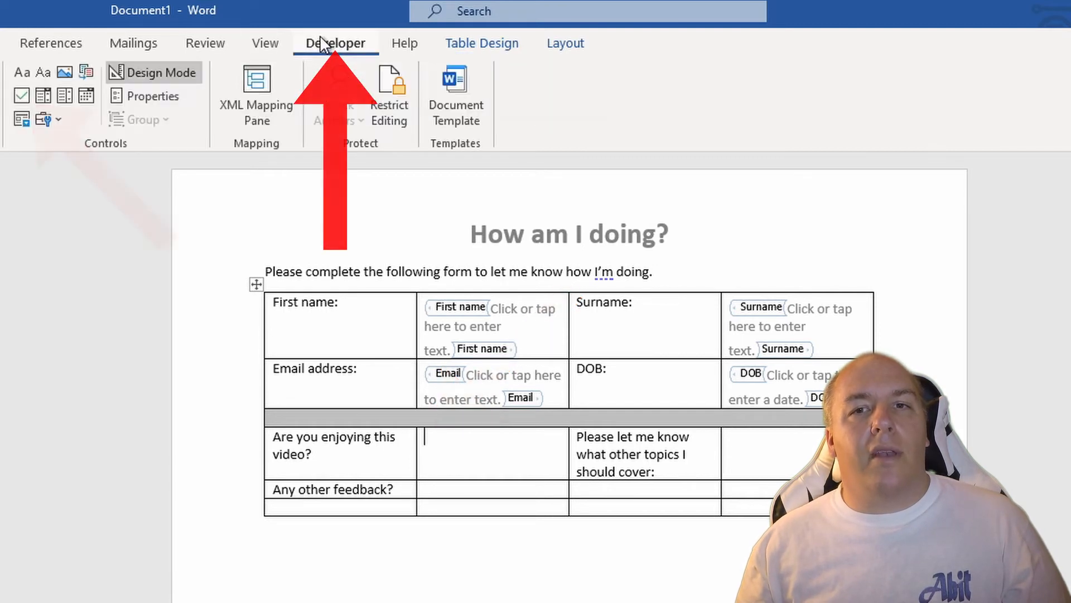
{"action": "left_click", "coordinate": [27, 96]}
{"action": "left_click", "coordinate": [162, 96]}
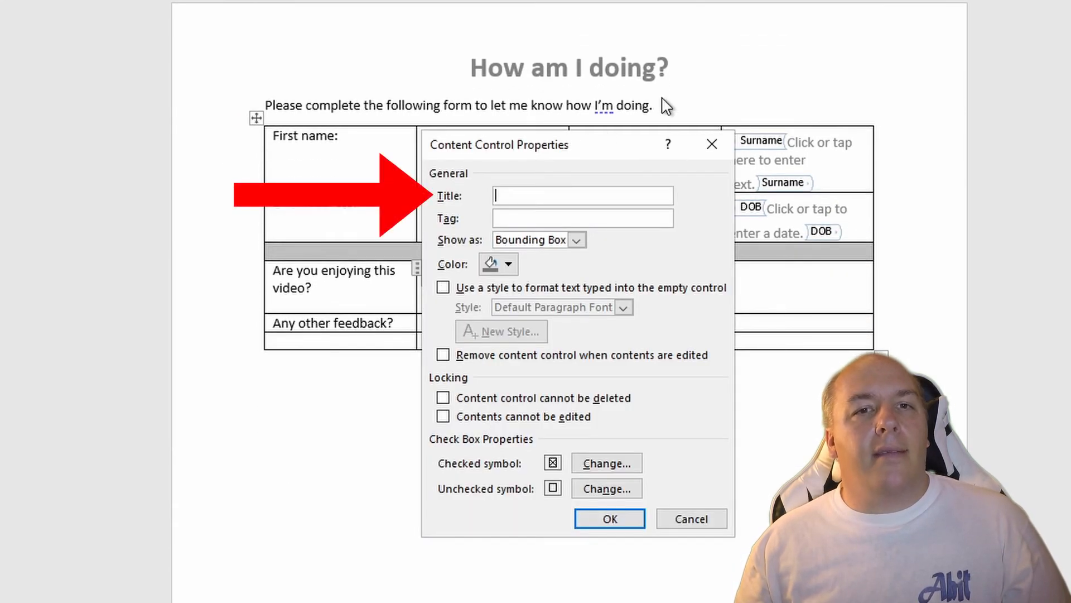
{"action": "type", "text": "YEs"}
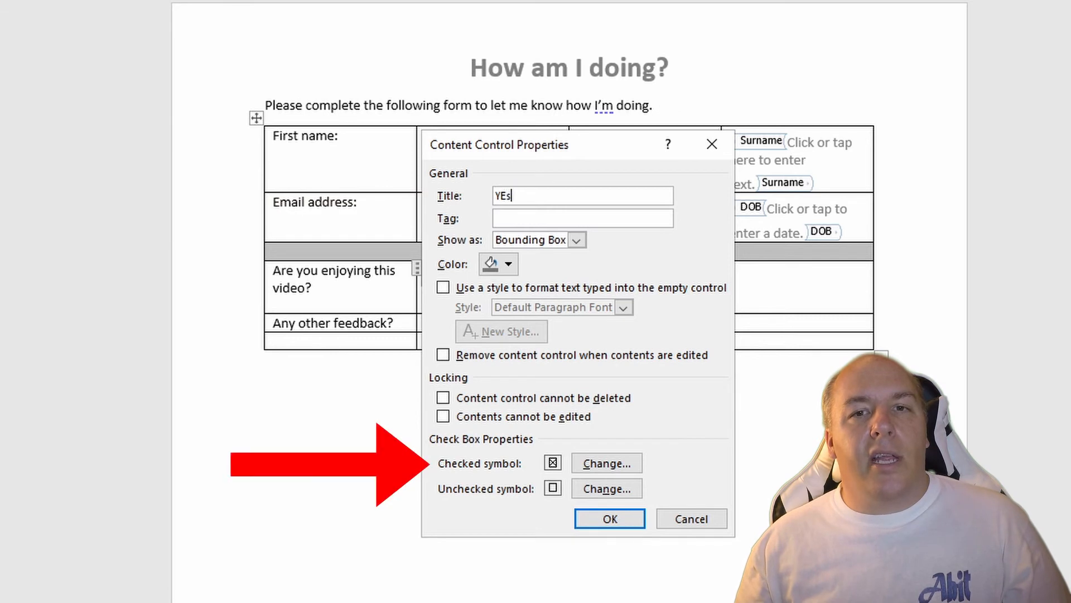
{"action": "key", "text": "BackSpace"}
{"action": "type", "text": "es"}
{"action": "key", "text": "Tab"}
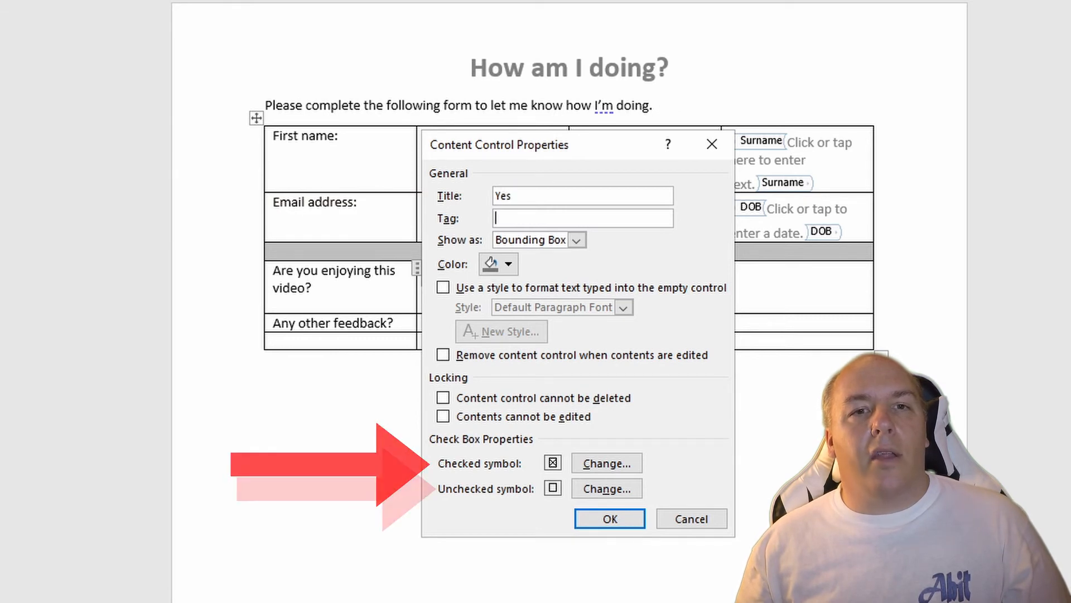
{"action": "type", "text": "Yes"}
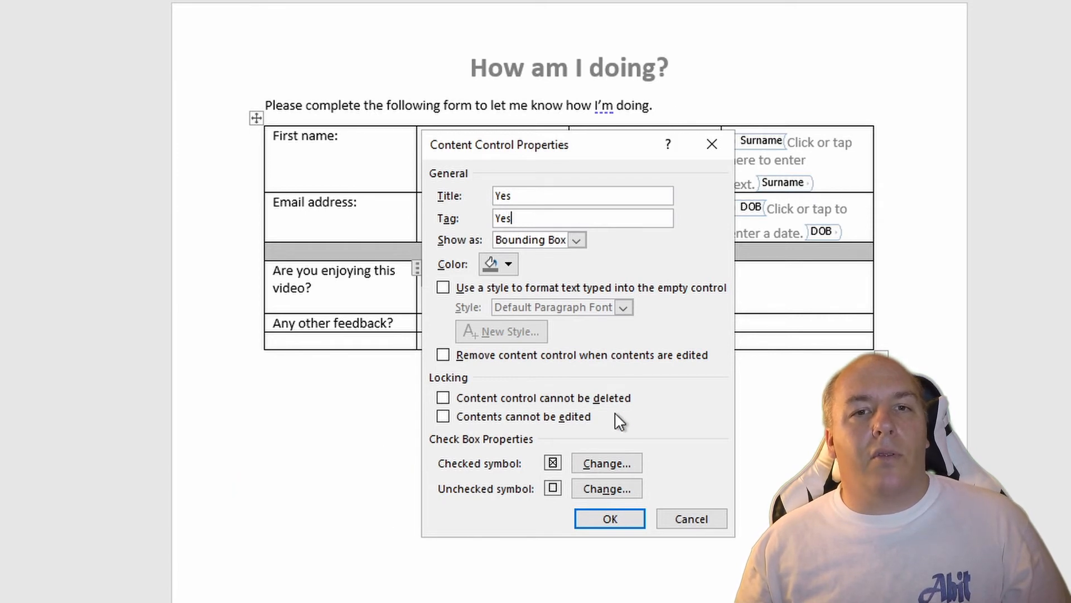
{"action": "left_click", "coordinate": [603, 464]}
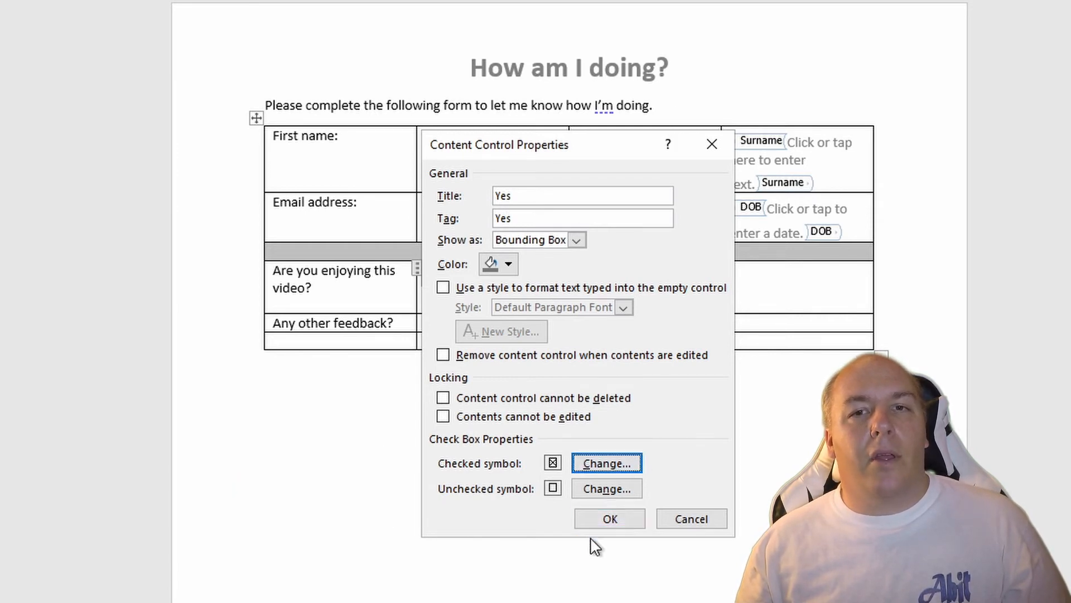
{"action": "left_click", "coordinate": [610, 519]}
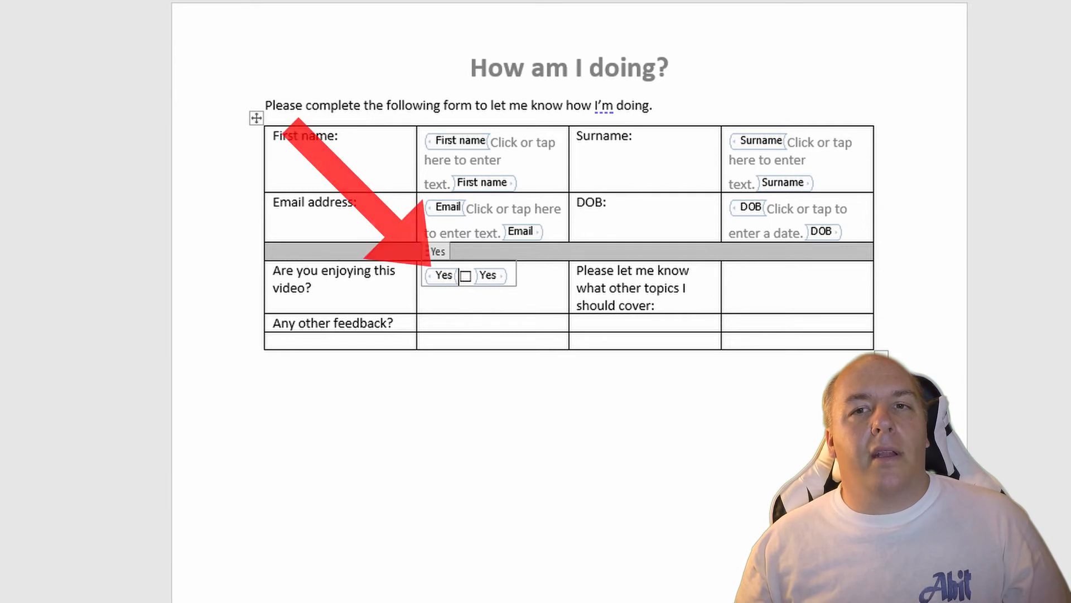
Step: Add the label text "Yes" directly after the "Yes" check box control
{"action": "key", "text": "Right"}
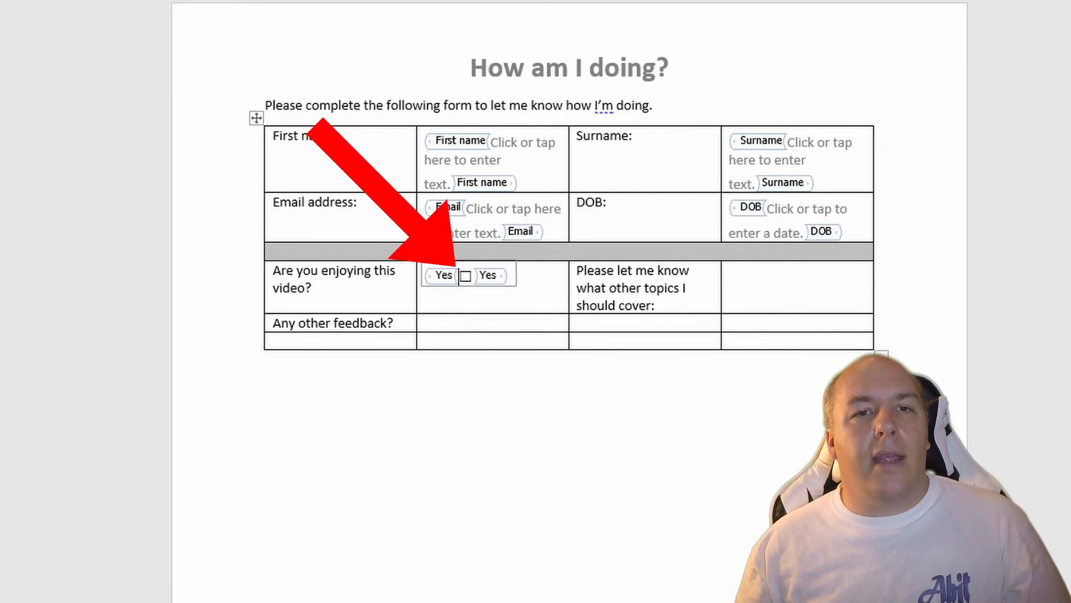
{"action": "key", "text": "Right"}
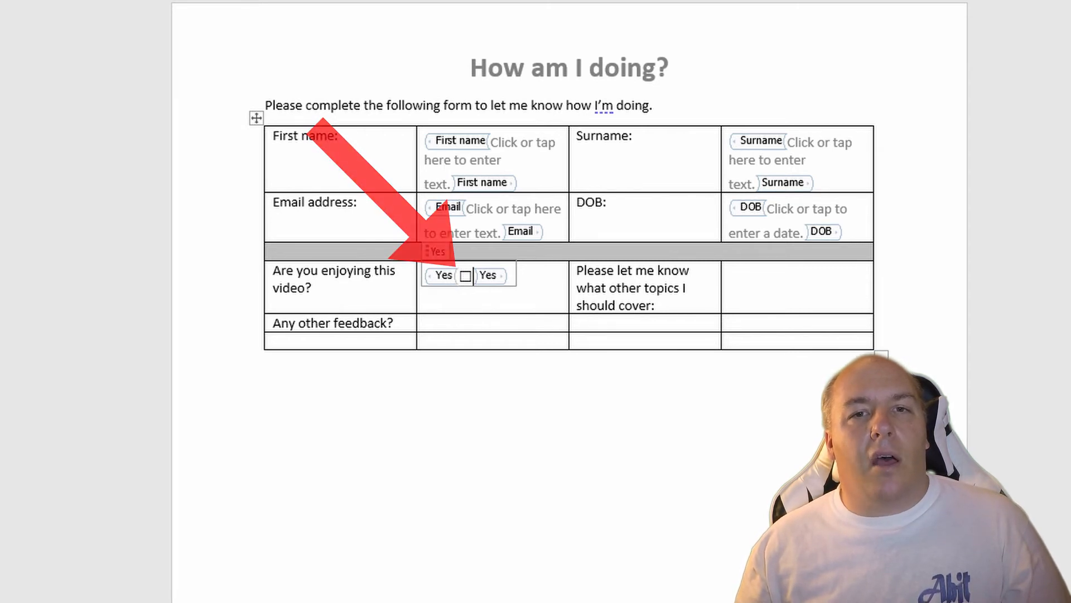
{"action": "key", "text": "Right"}
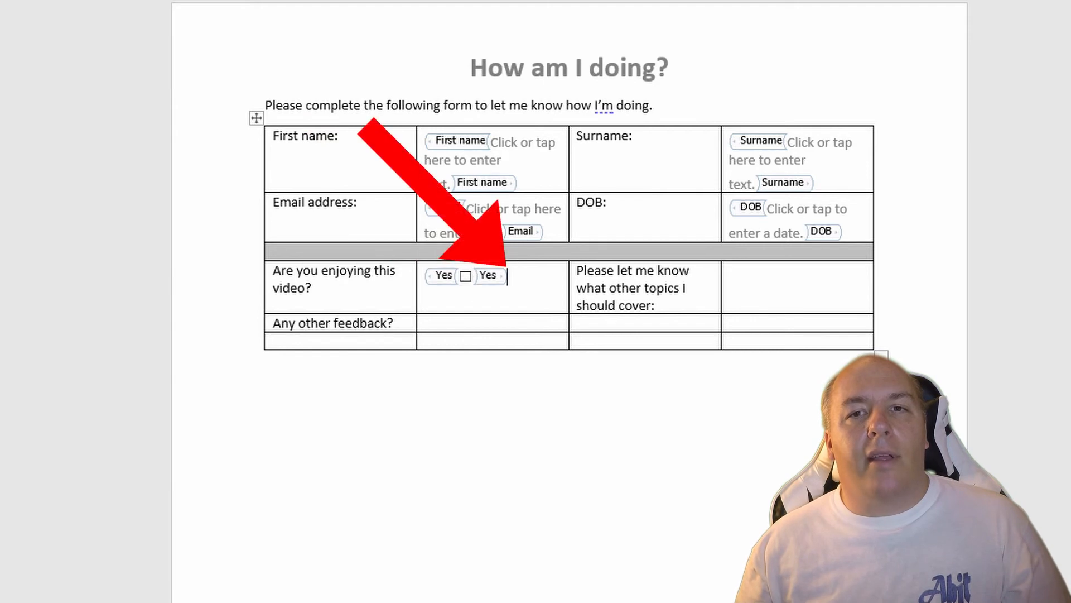
{"action": "type", "text": "Yes"}
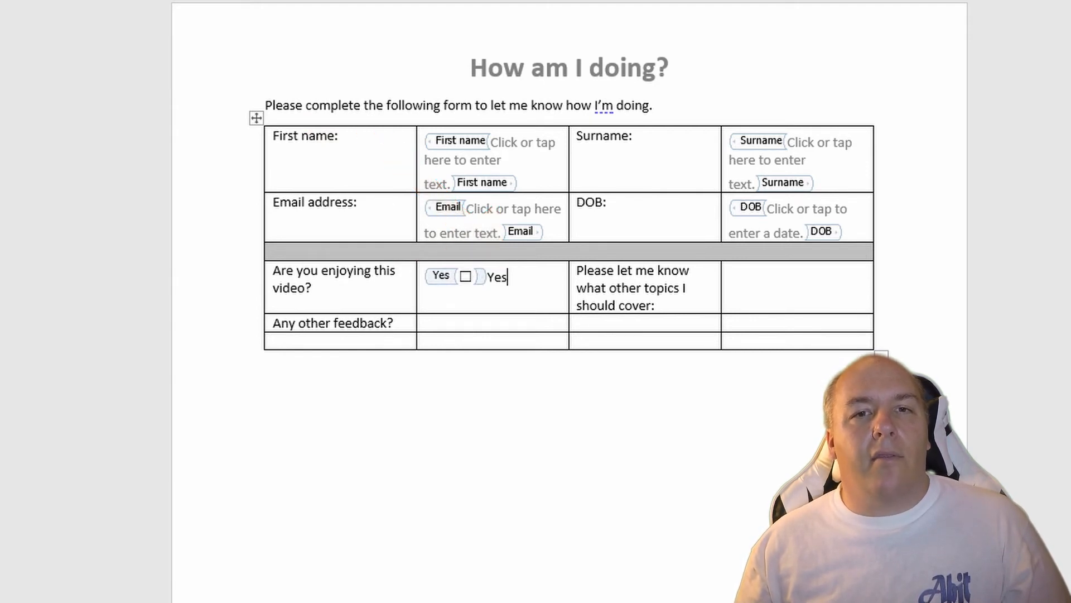
Step: Add a second check box titled "No" on a new line of the same cell, followed by the label "No"
{"action": "key", "text": "Return"}
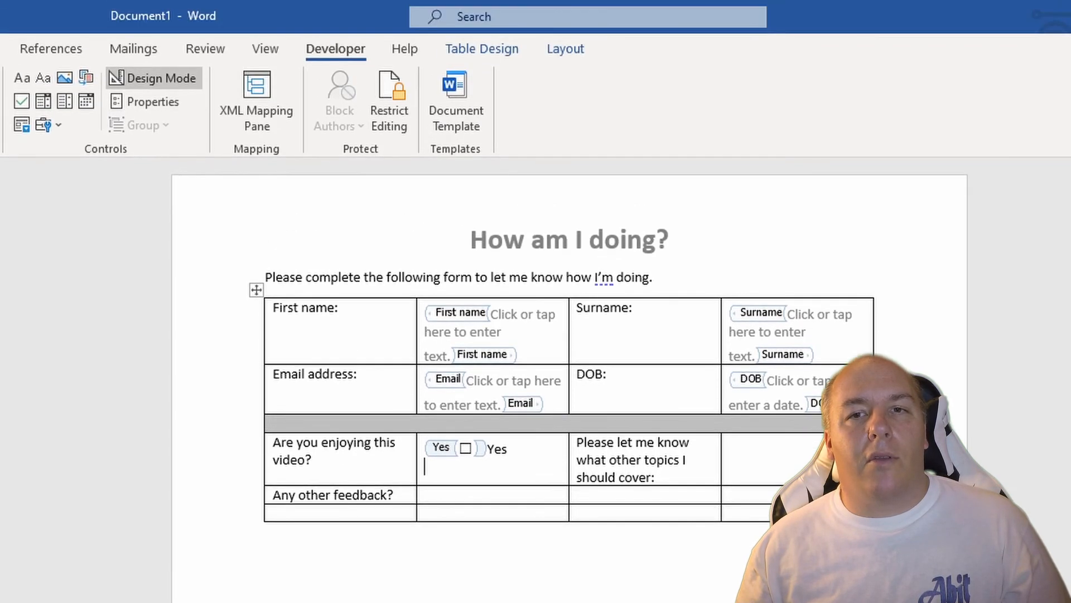
{"action": "left_click", "coordinate": [22, 101]}
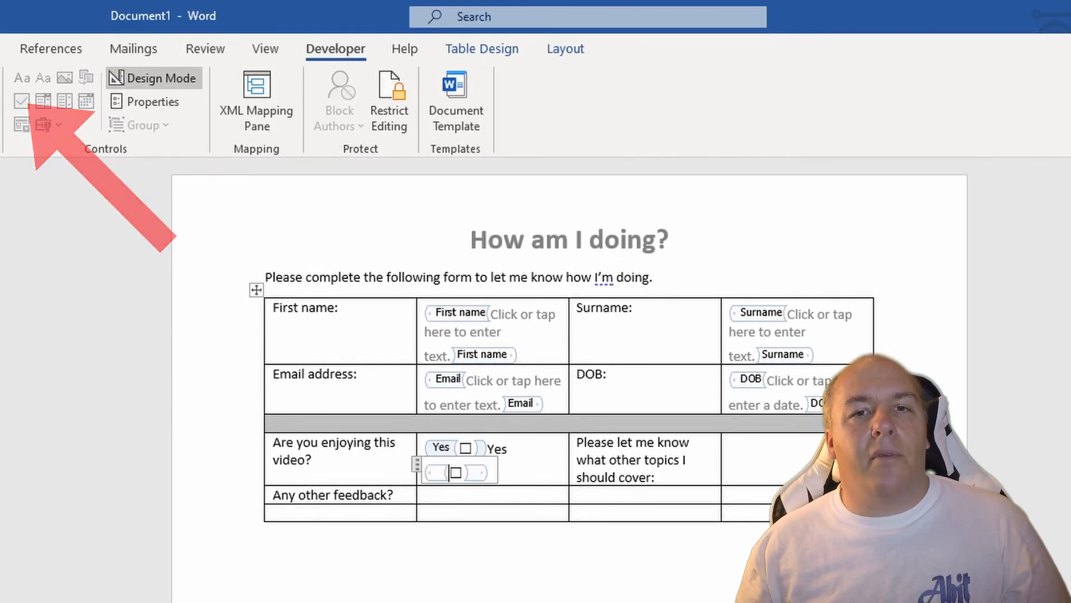
{"action": "left_click", "coordinate": [153, 102]}
{"action": "type", "text": "No"}
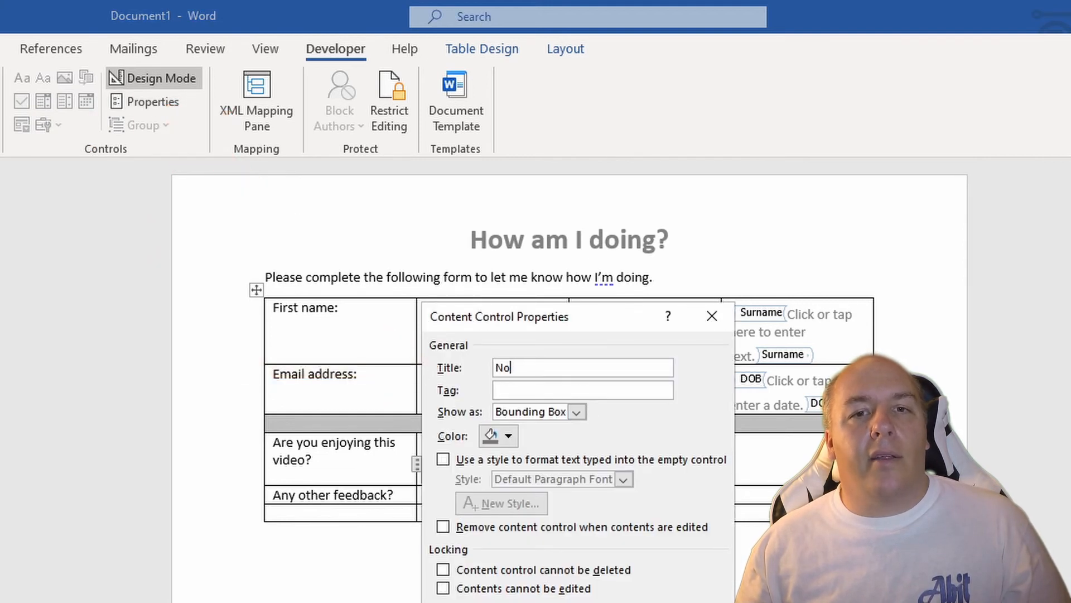
{"action": "key", "text": "Return"}
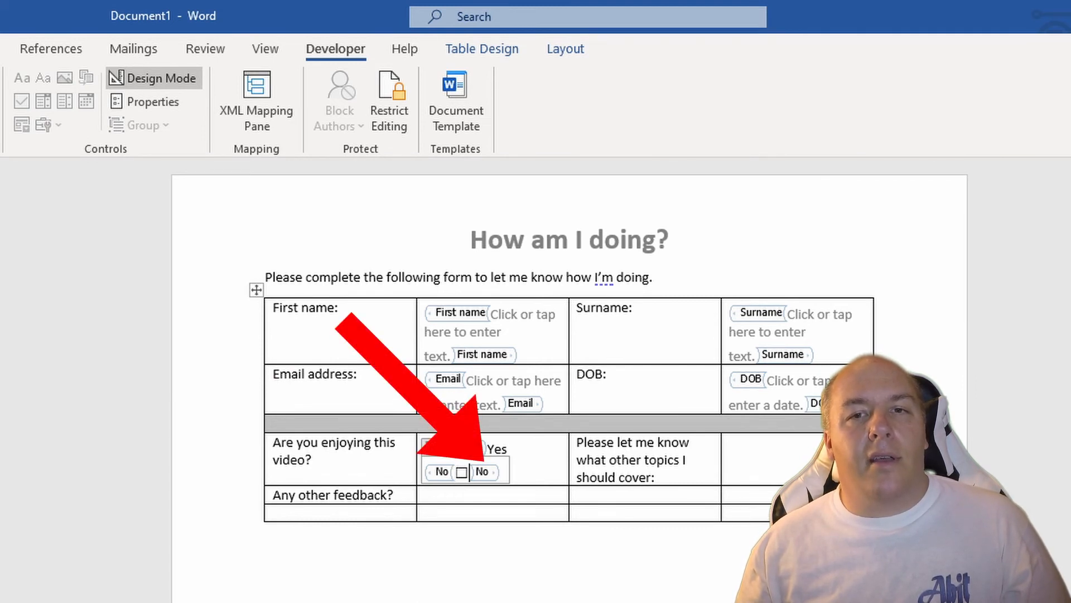
{"action": "key", "text": "Right"}
{"action": "type", "text": "No"}
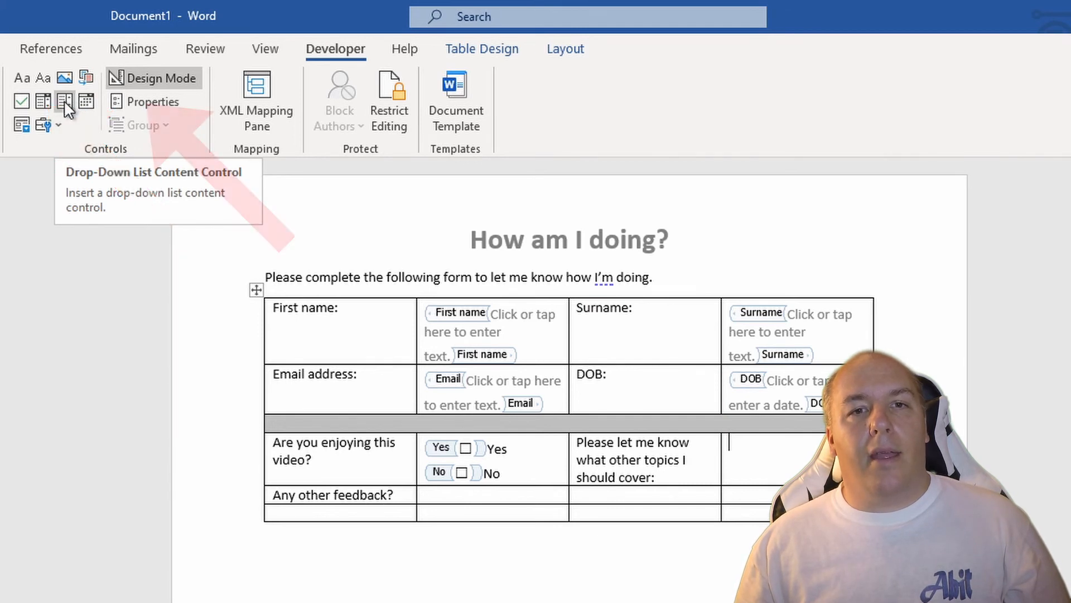
Step: Insert a drop-down list content control in the cell beside "Please let me know what other topics I should cover:" and title it "Topics"
{"action": "left_click", "coordinate": [43, 104]}
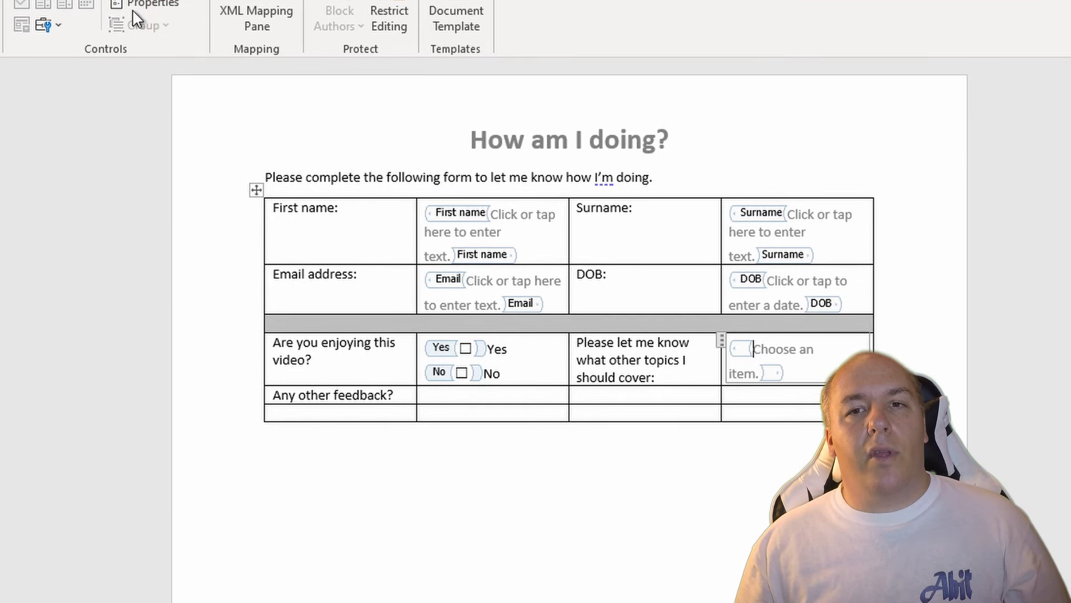
{"action": "left_click", "coordinate": [135, 103]}
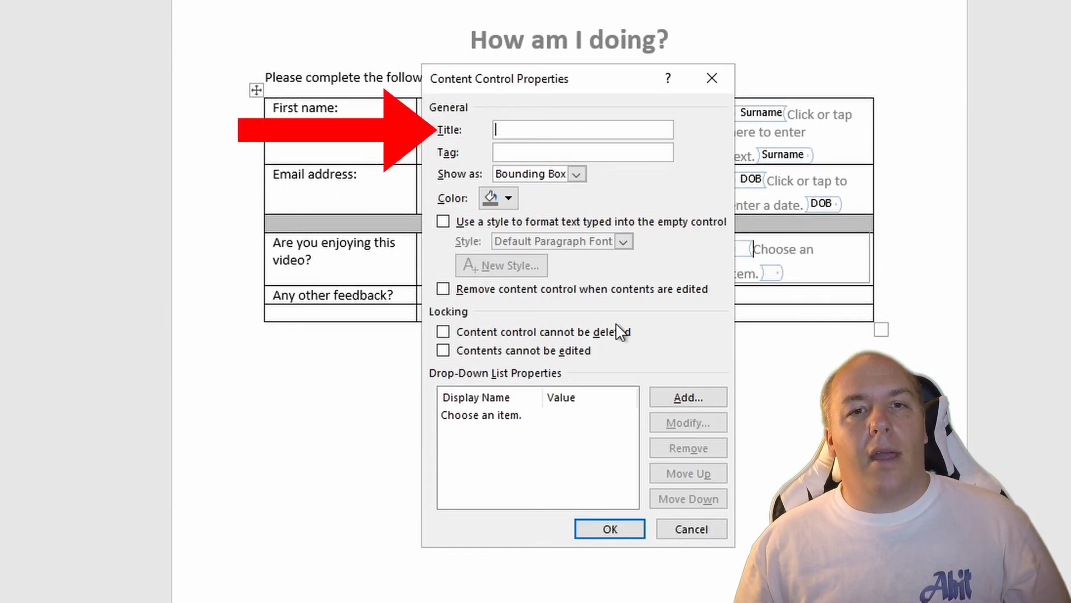
{"action": "type", "text": "Topics"}
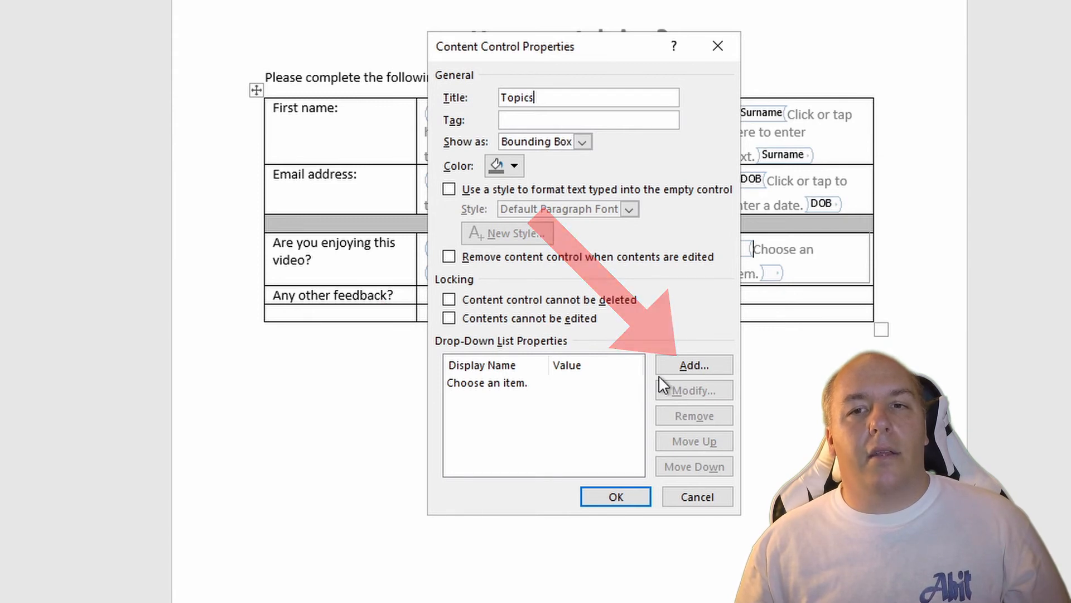
Step: Add the choices Word, Excel and Powerpoint to the "Topics" drop-down list
{"action": "left_click", "coordinate": [682, 362]}
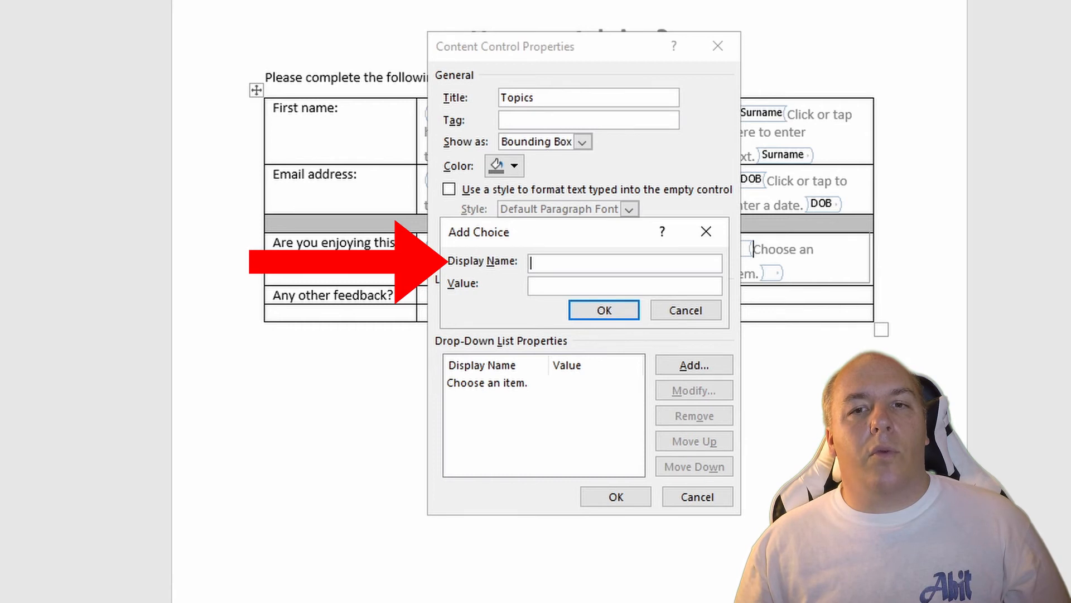
{"action": "type", "text": "E"}
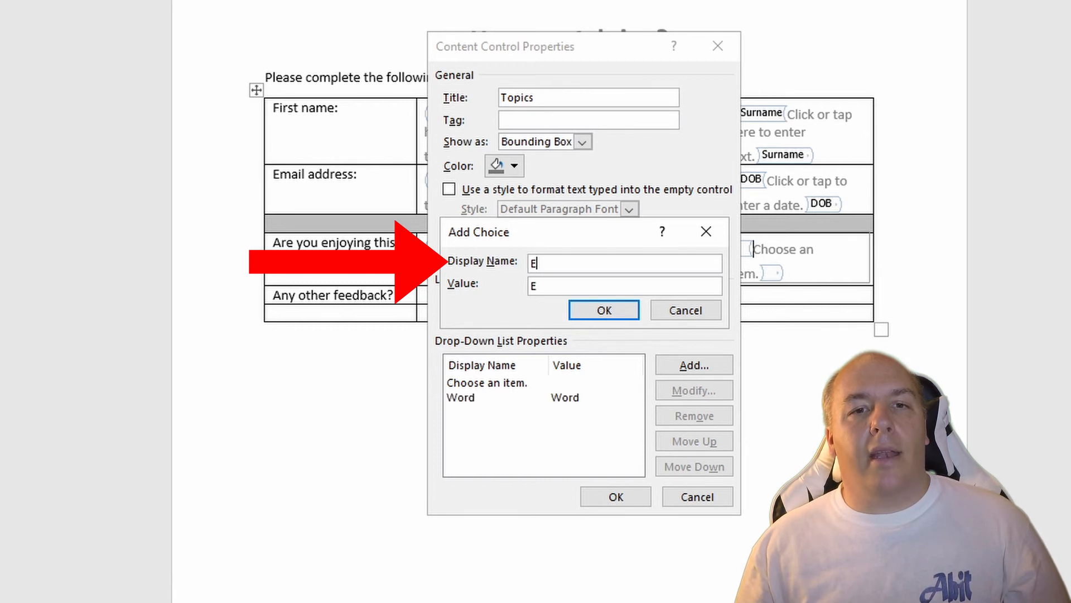
{"action": "type", "text": "xcel"}
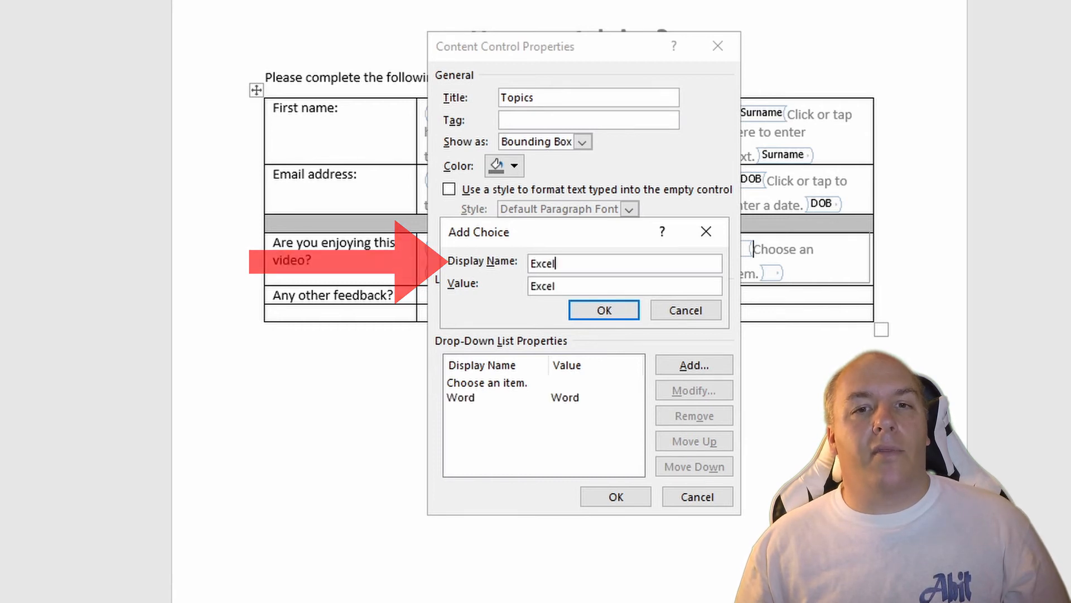
{"action": "left_click", "coordinate": [595, 311]}
{"action": "left_click", "coordinate": [706, 365]}
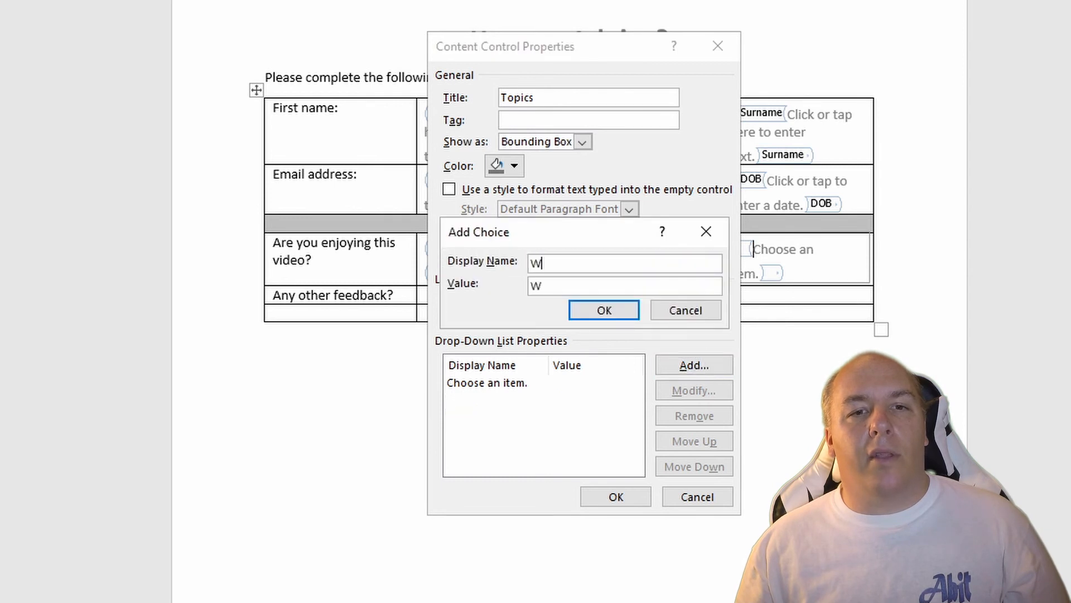
{"action": "type", "text": "ord"}
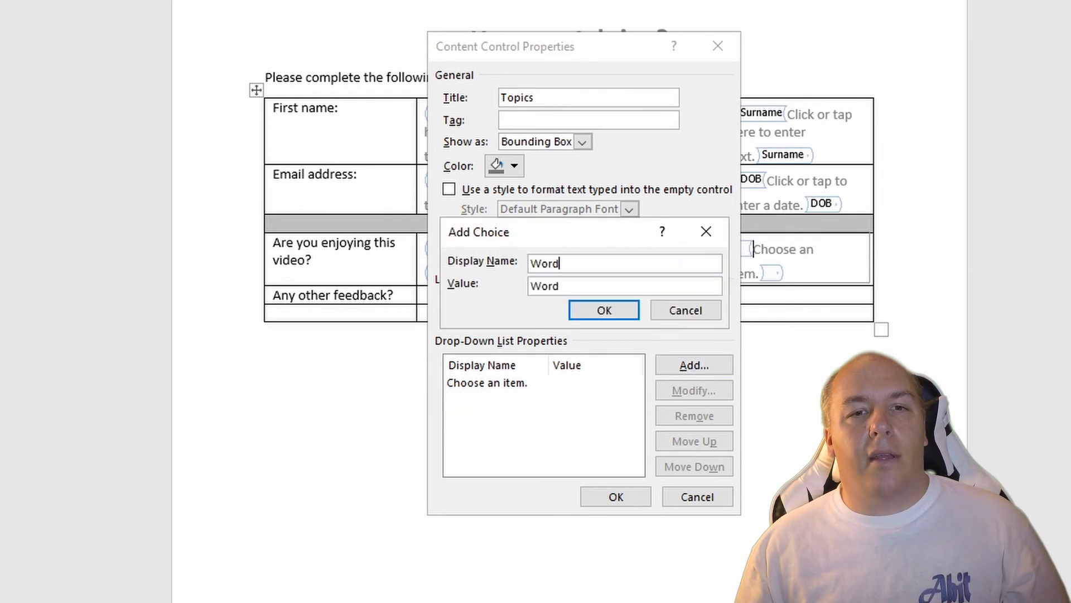
{"action": "key", "text": "Return"}
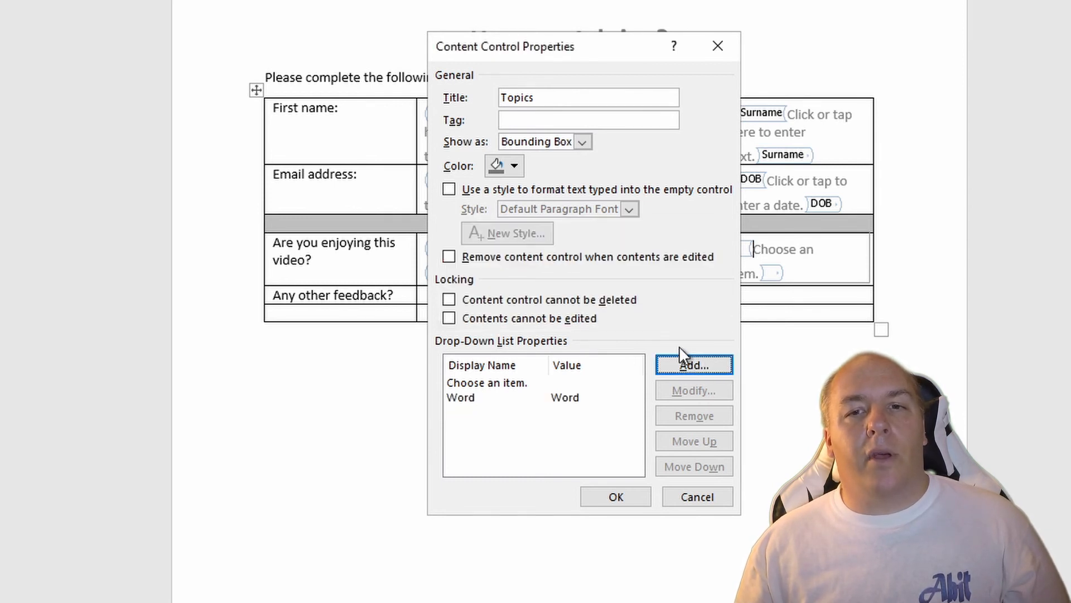
{"action": "left_click", "coordinate": [711, 357]}
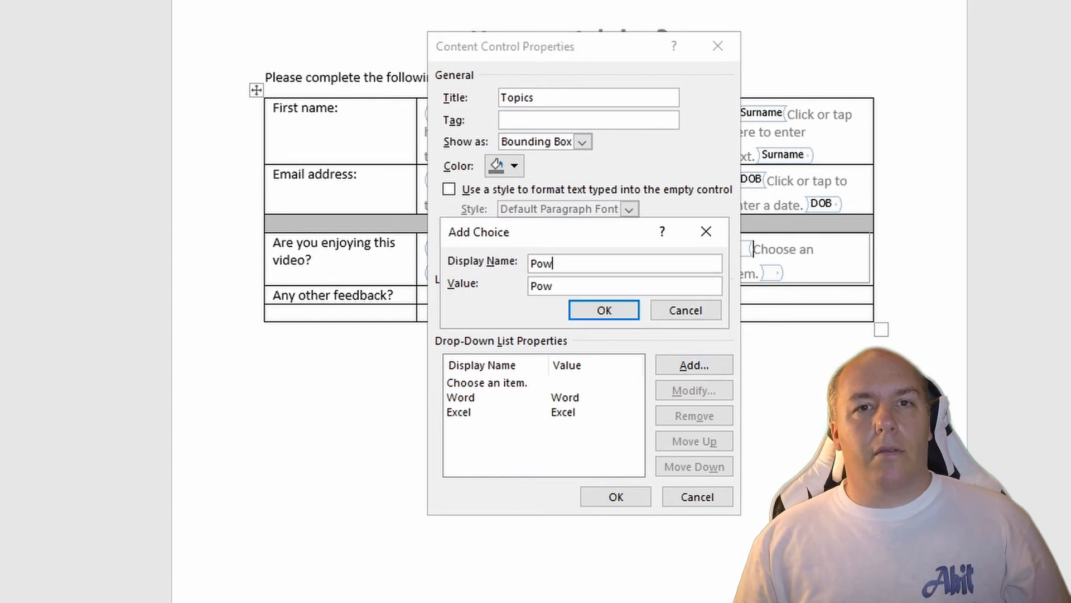
{"action": "type", "text": "erpoint"}
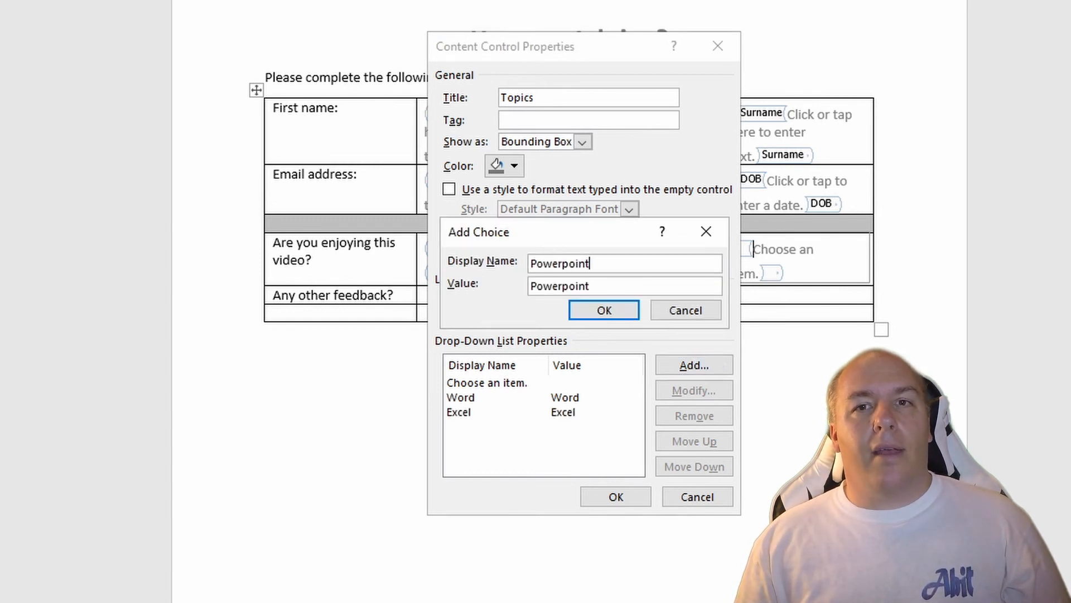
{"action": "key", "text": "Return"}
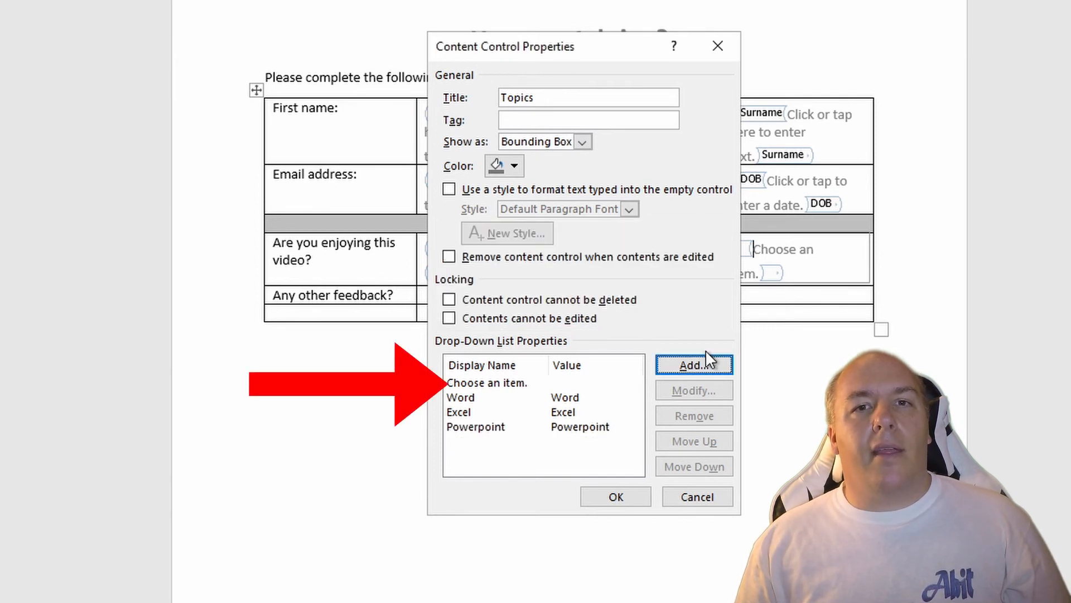
Step: Change the display name of the "Choose an item." choice in the "Topics" drop-down list to "Select from Below or Enter" and apply the properties
{"action": "left_click", "coordinate": [512, 383]}
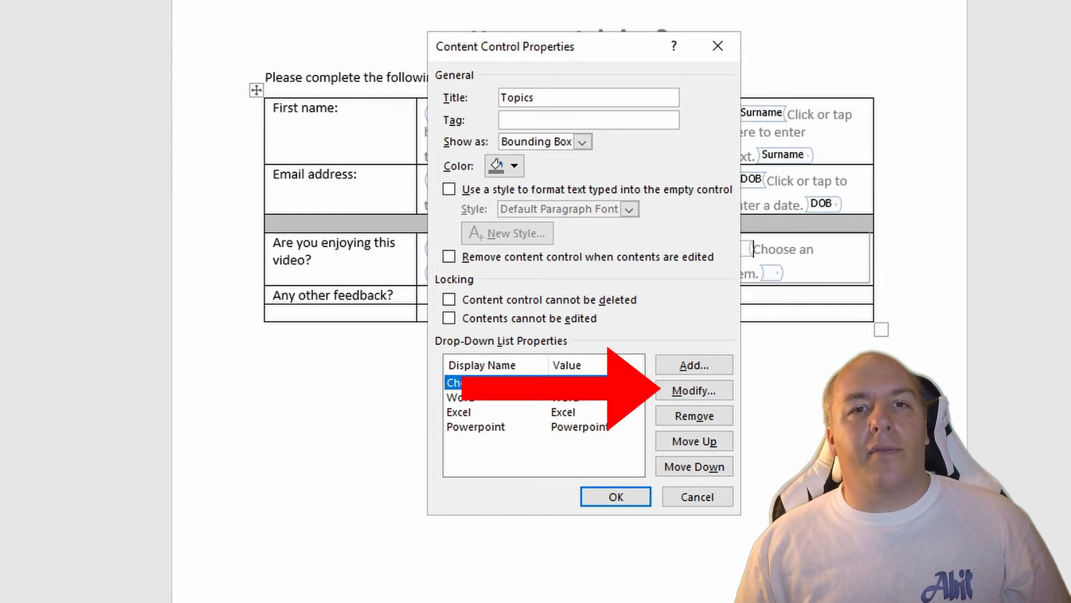
{"action": "left_click", "coordinate": [702, 387]}
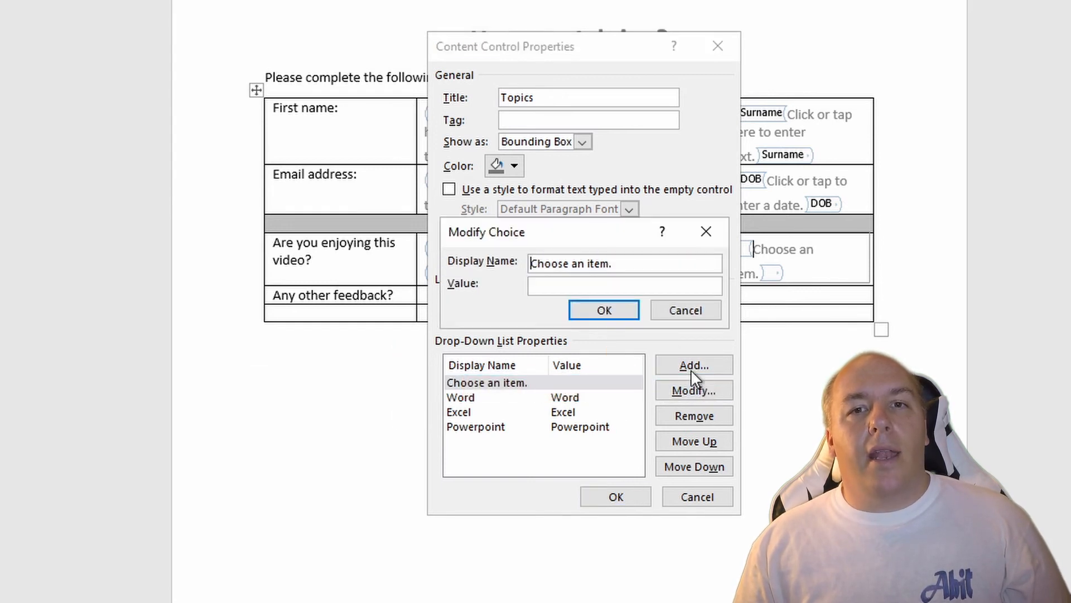
{"action": "key", "text": "End"}
{"action": "key", "text": "shift+Home"}
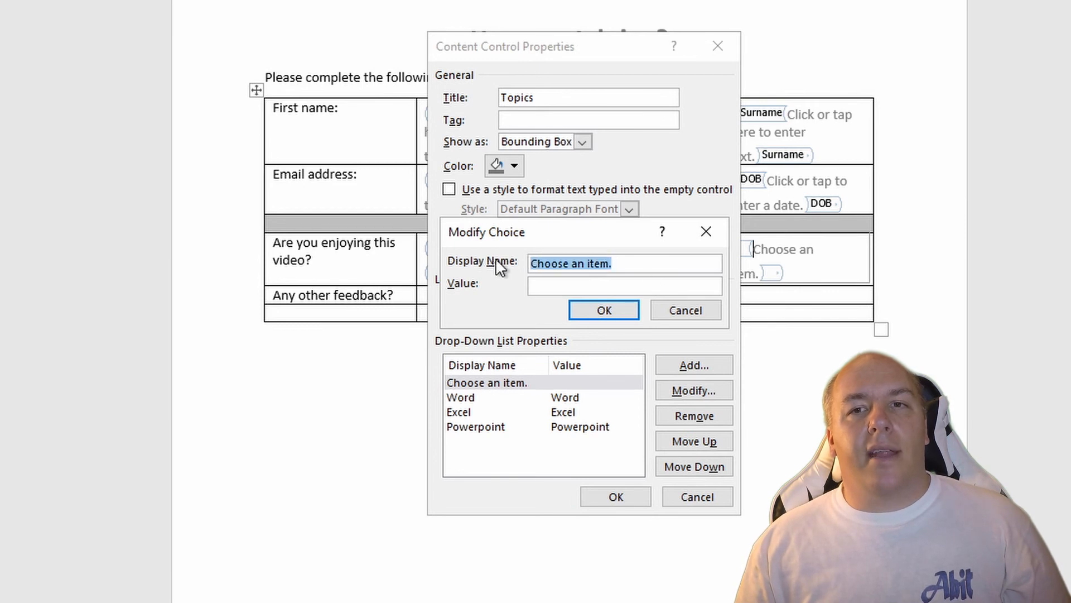
{"action": "type", "text": "Selec"}
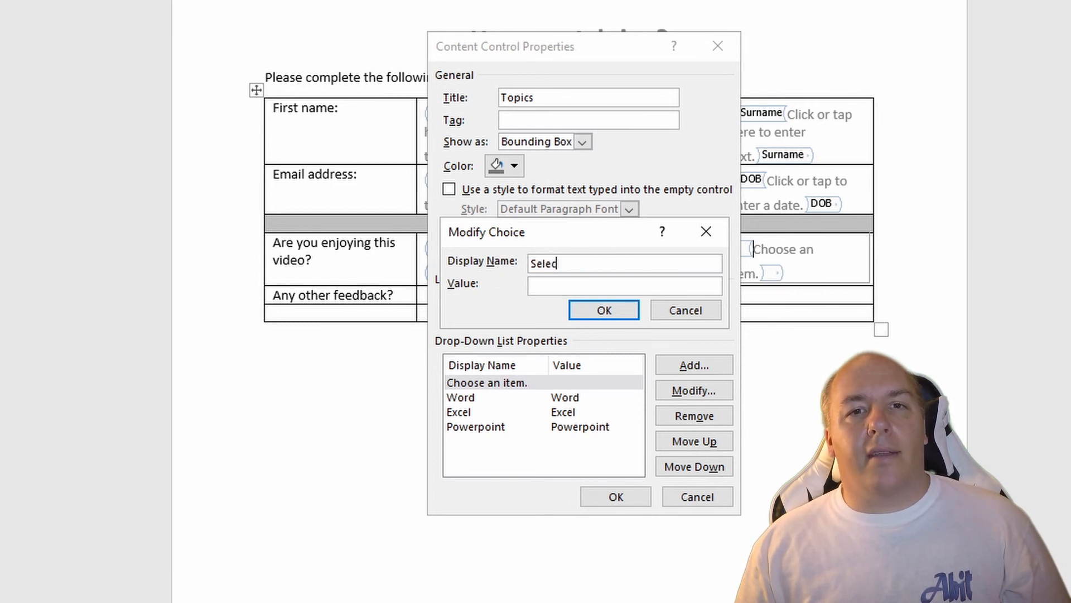
{"action": "type", "text": "t from BGe"}
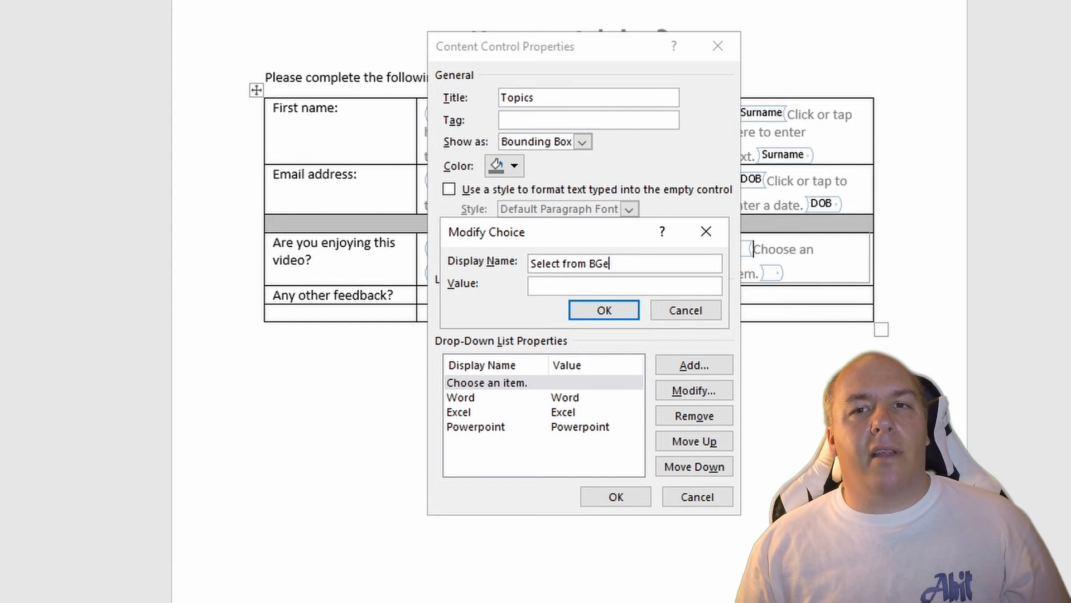
{"action": "key", "text": "BackSpace"}
{"action": "key", "text": "BackSpace"}
{"action": "type", "text": "elow or E"}
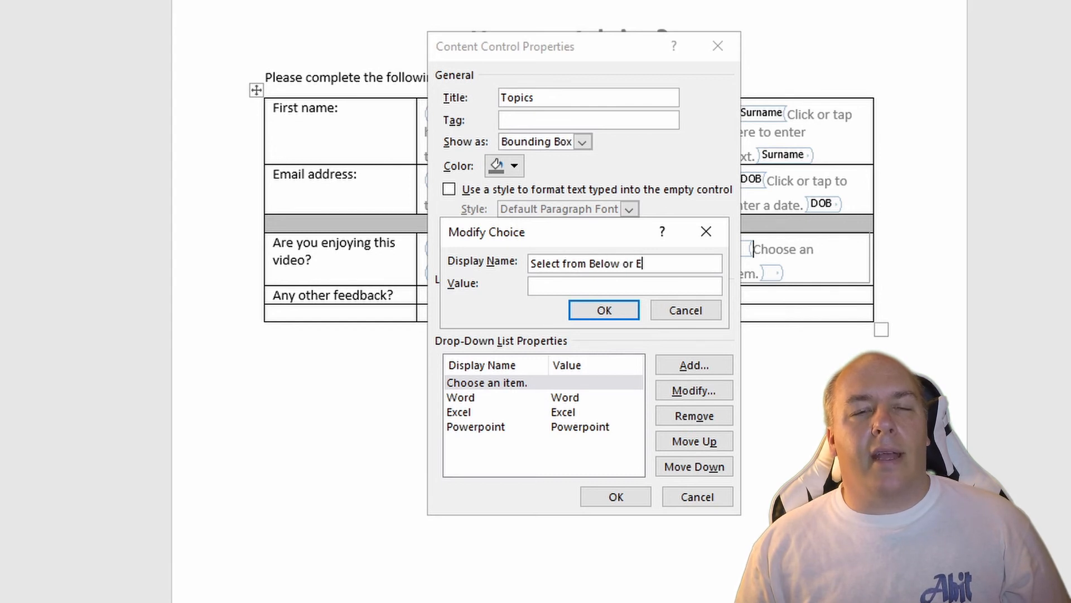
{"action": "type", "text": "nter"}
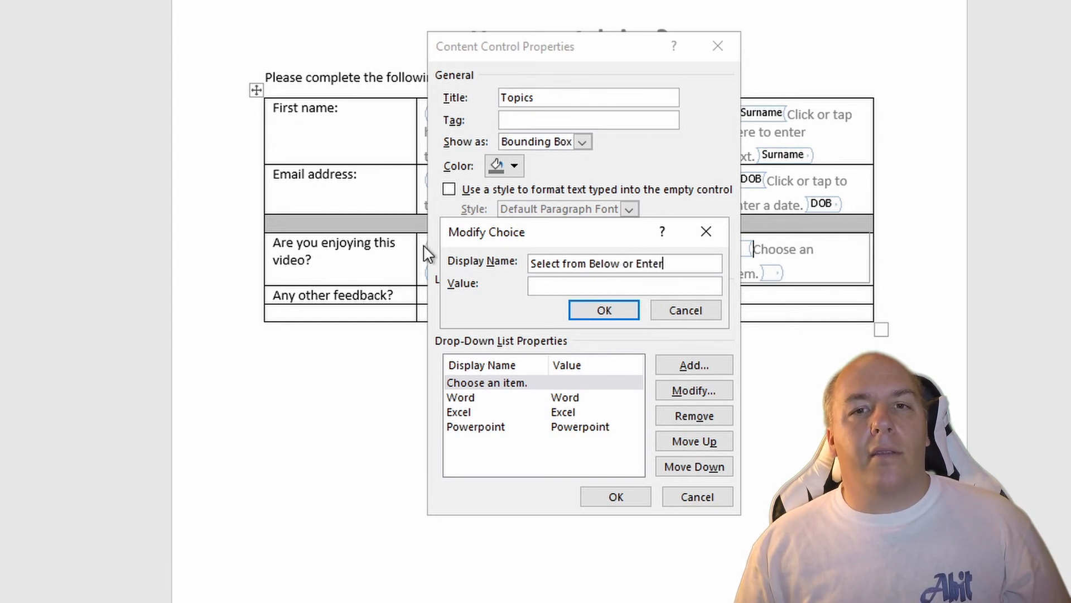
{"action": "left_click", "coordinate": [619, 313]}
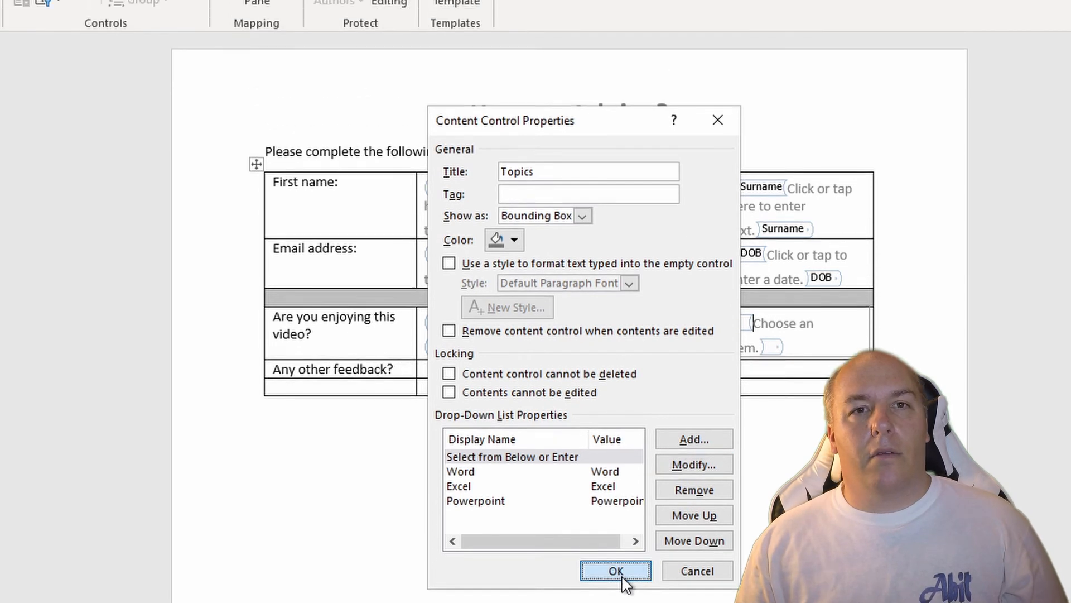
{"action": "left_click", "coordinate": [620, 501]}
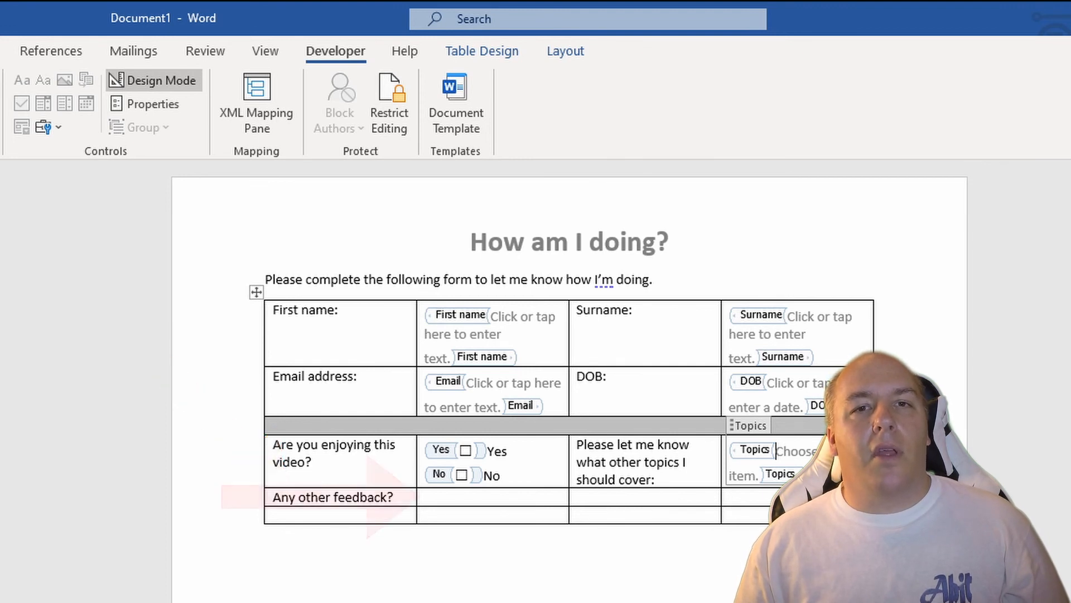
Step: Merge the three empty cells beside "Any other feedback?" into one cell
{"action": "left_click", "coordinate": [427, 497]}
{"action": "left_click_drag", "start_coordinate": [427, 496], "coordinate": [782, 496]}
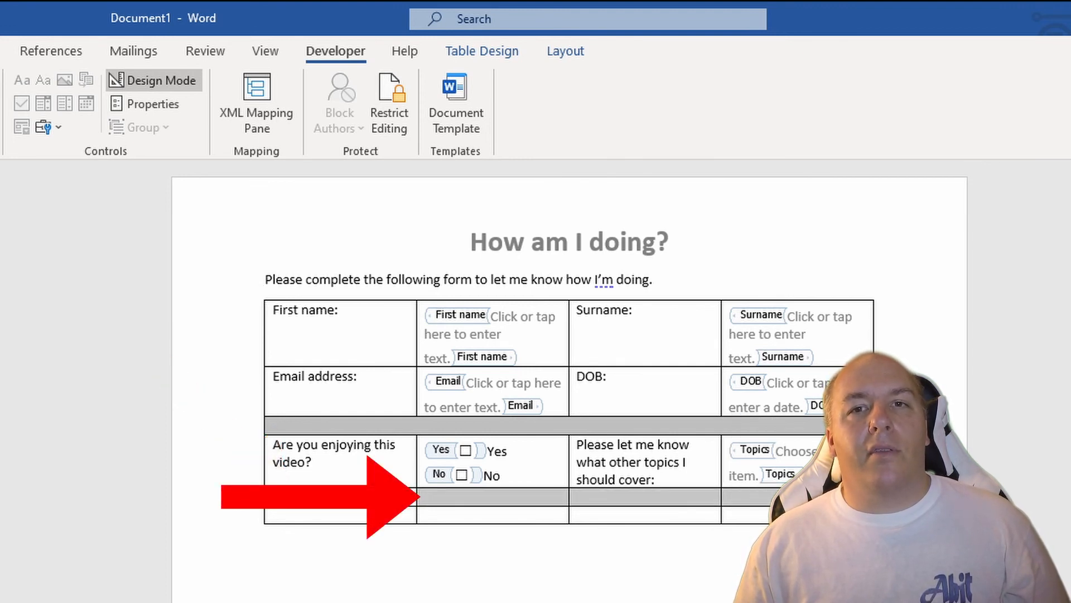
{"action": "right_click", "coordinate": [483, 499]}
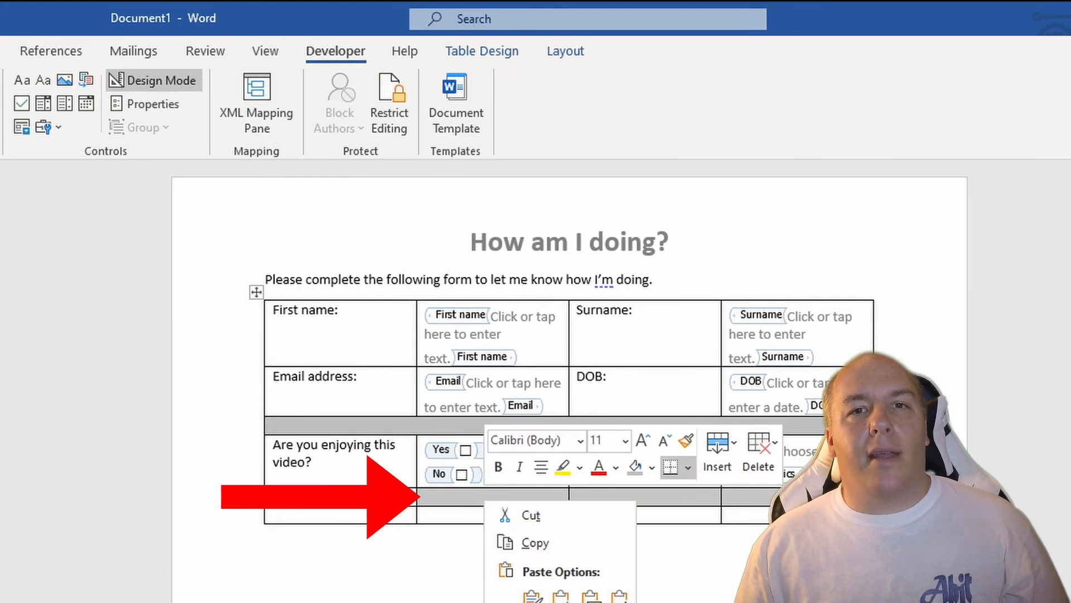
{"action": "key", "text": "Escape"}
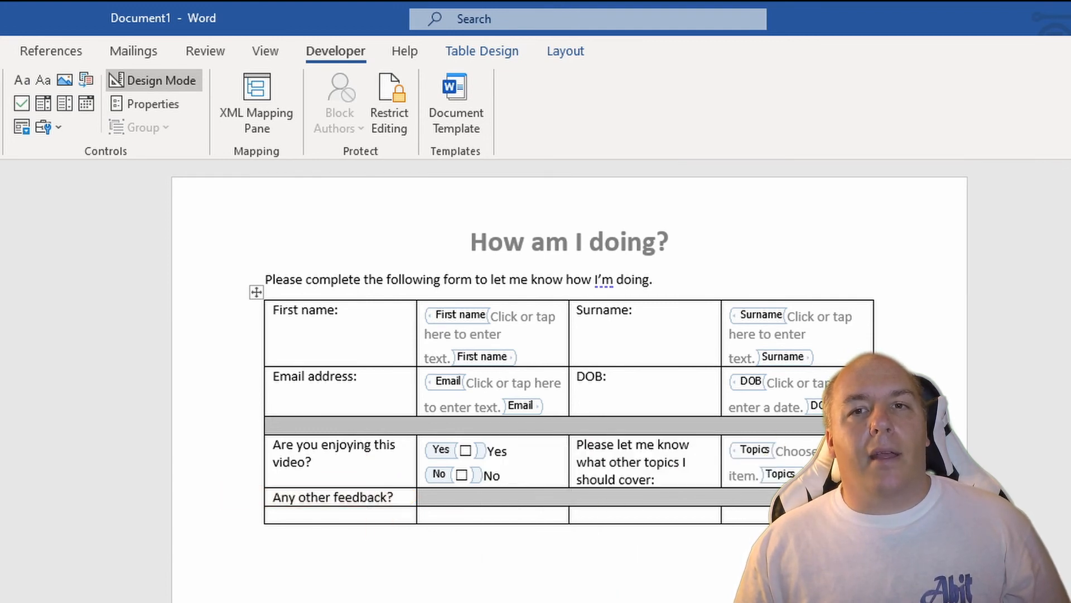
Step: Merge all cells of the table's empty last row into a single cell
{"action": "left_click", "coordinate": [729, 515]}
{"action": "left_click_drag", "start_coordinate": [729, 515], "coordinate": [267, 516]}
{"action": "right_click", "coordinate": [356, 518]}
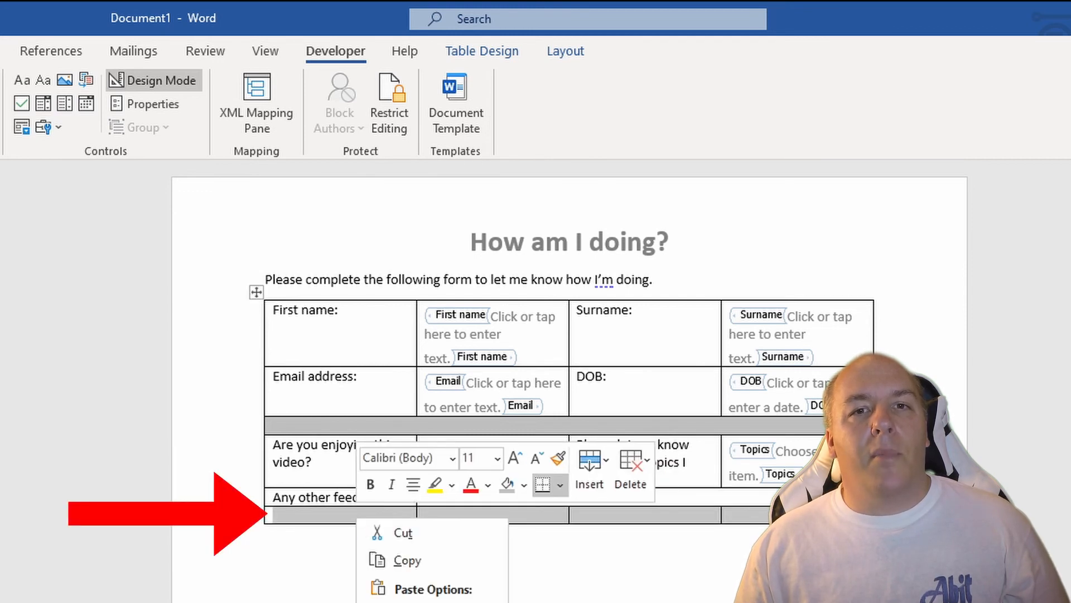
{"action": "left_click", "coordinate": [407, 602]}
Step: Insert a plain text content control titled "Feedback" in the merged last row and turn off Design Mode
{"action": "left_click", "coordinate": [496, 515]}
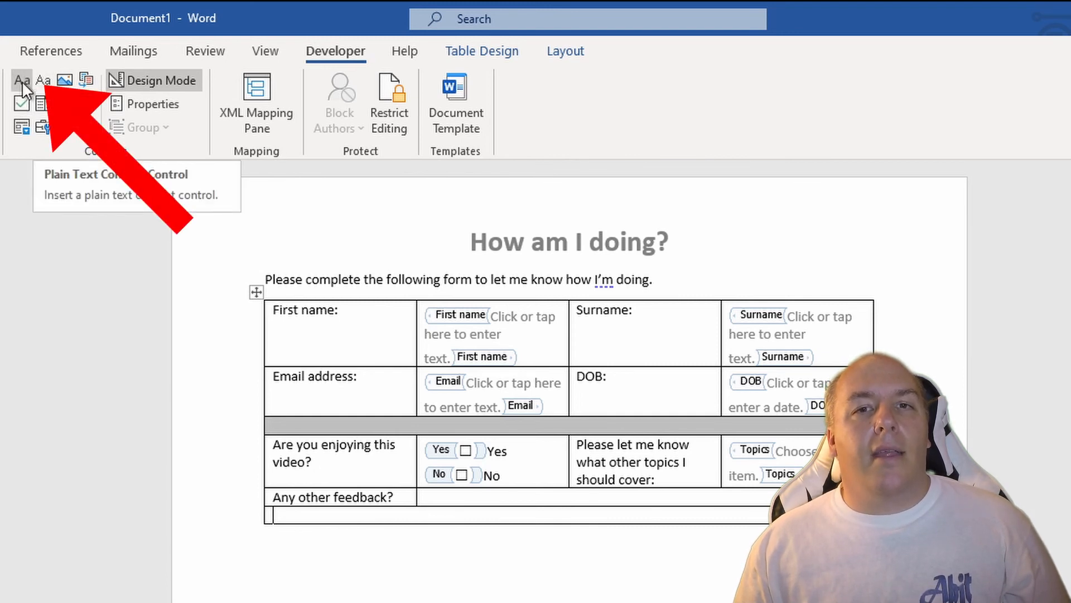
{"action": "left_click", "coordinate": [44, 81]}
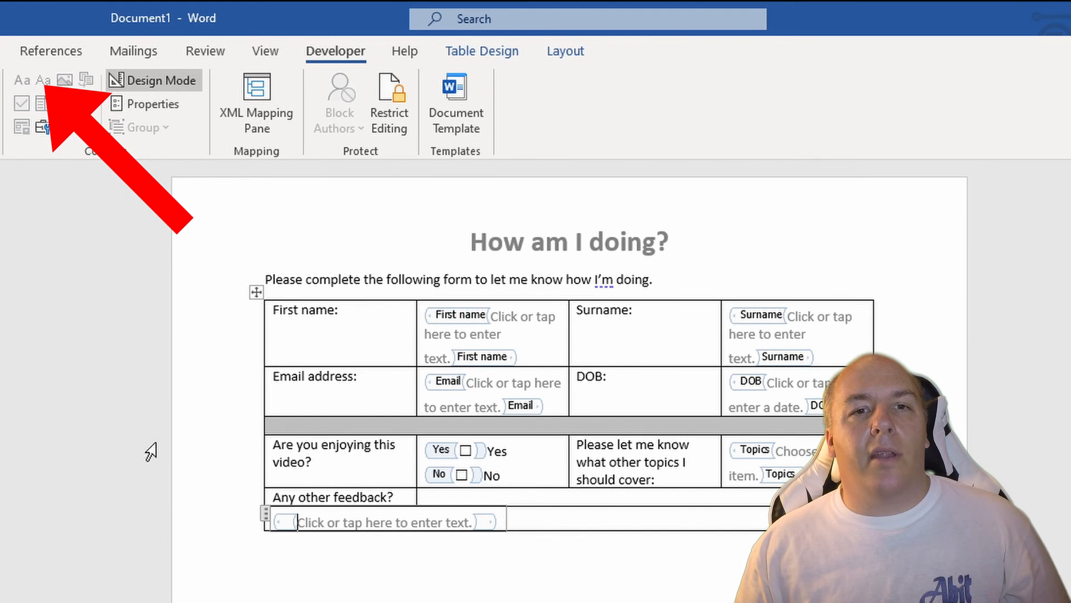
{"action": "left_click", "coordinate": [153, 104]}
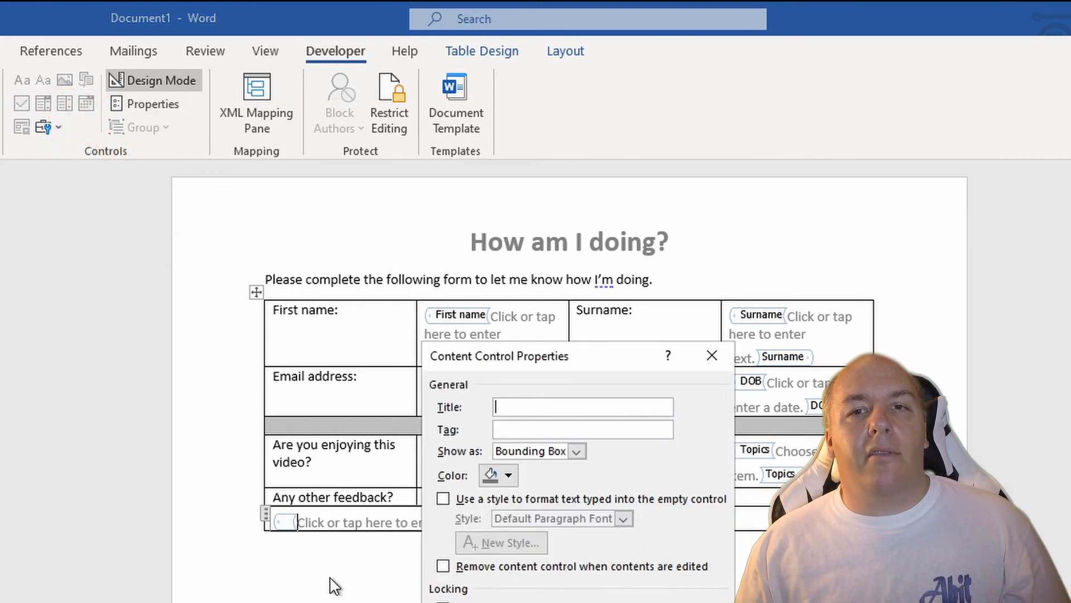
{"action": "type", "text": "Feedback"}
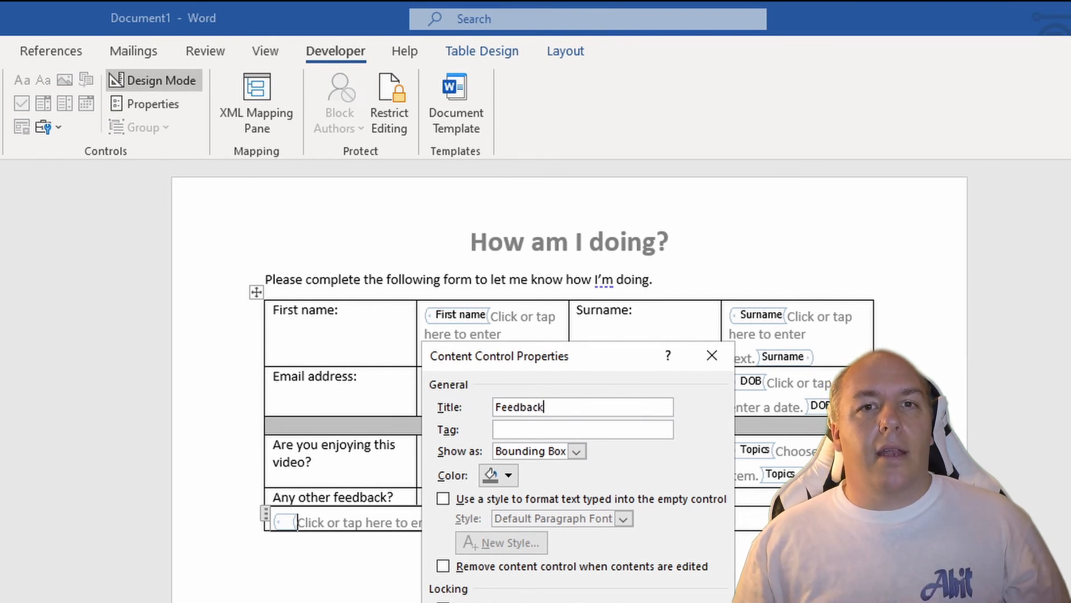
{"action": "key", "text": "Return"}
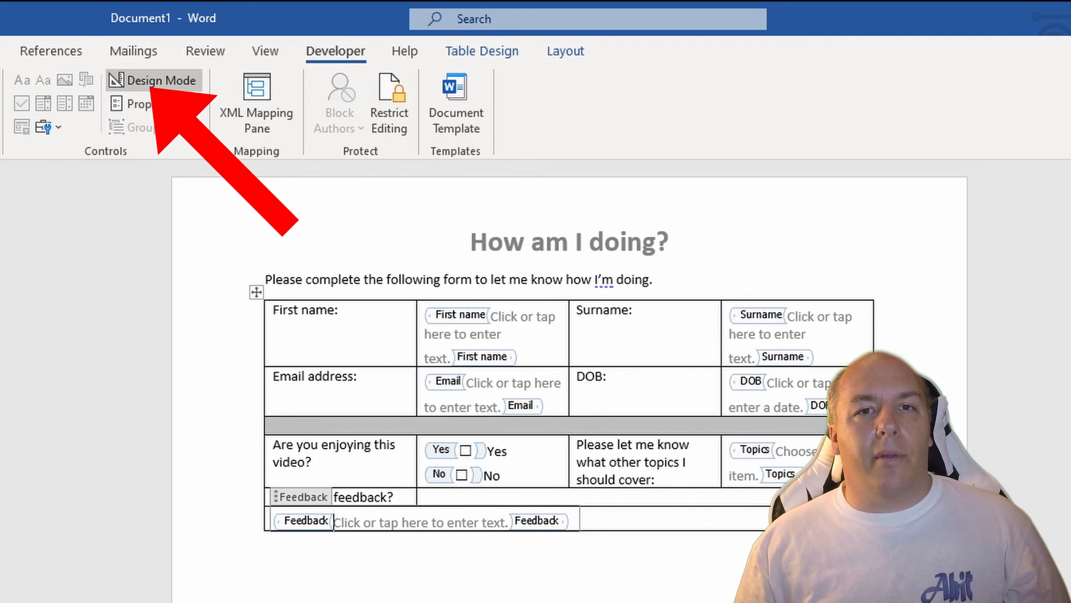
{"action": "left_click", "coordinate": [156, 89]}
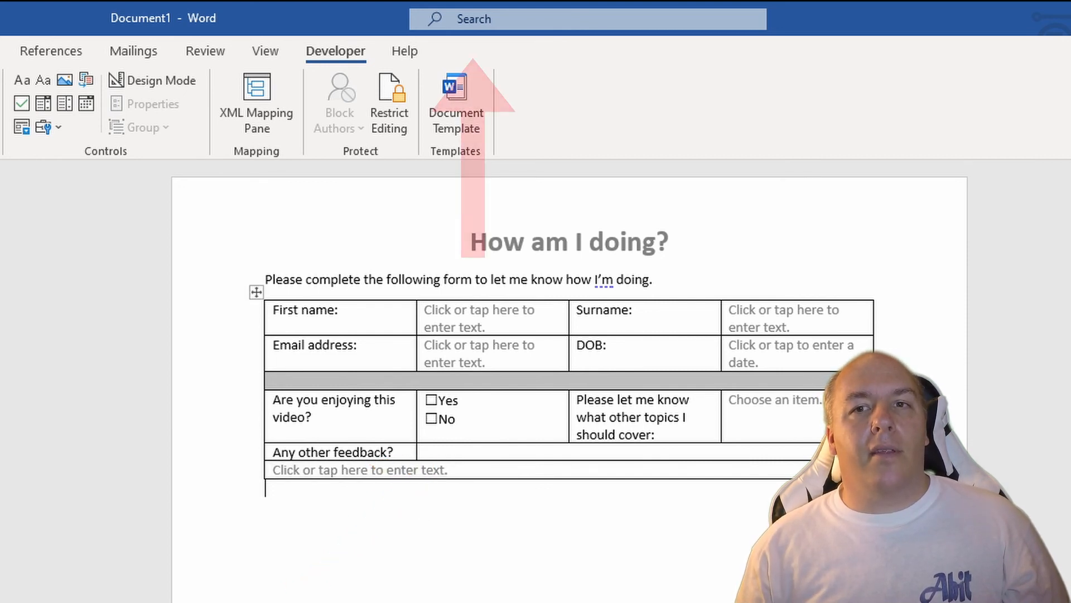
Step: Shade the merged empty cell beside "Any other feedback?" grey, like the separator row
{"action": "left_click", "coordinate": [425, 452]}
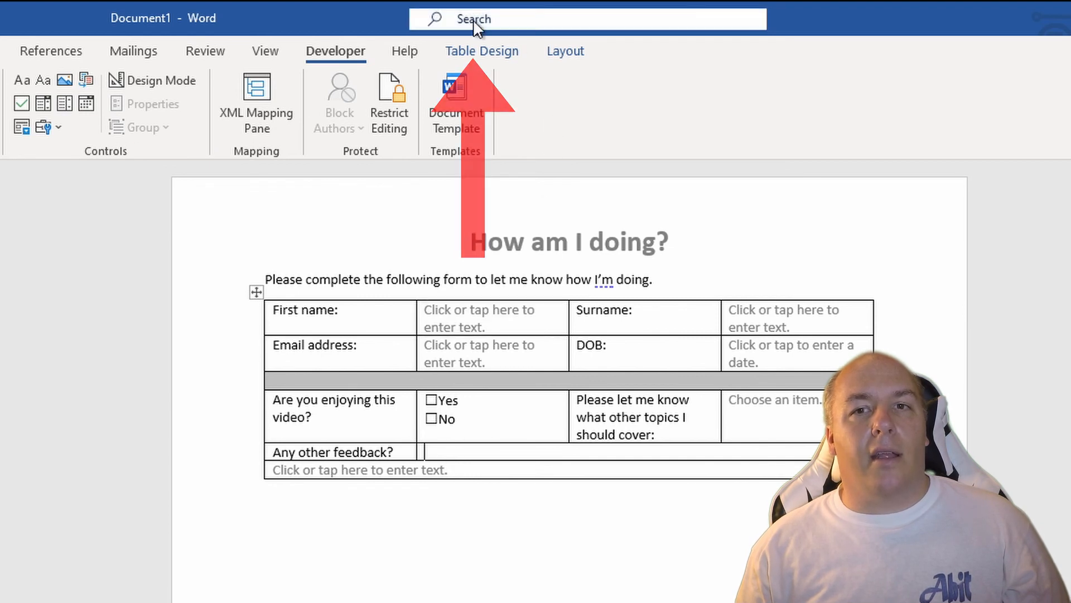
{"action": "left_click", "coordinate": [483, 51]}
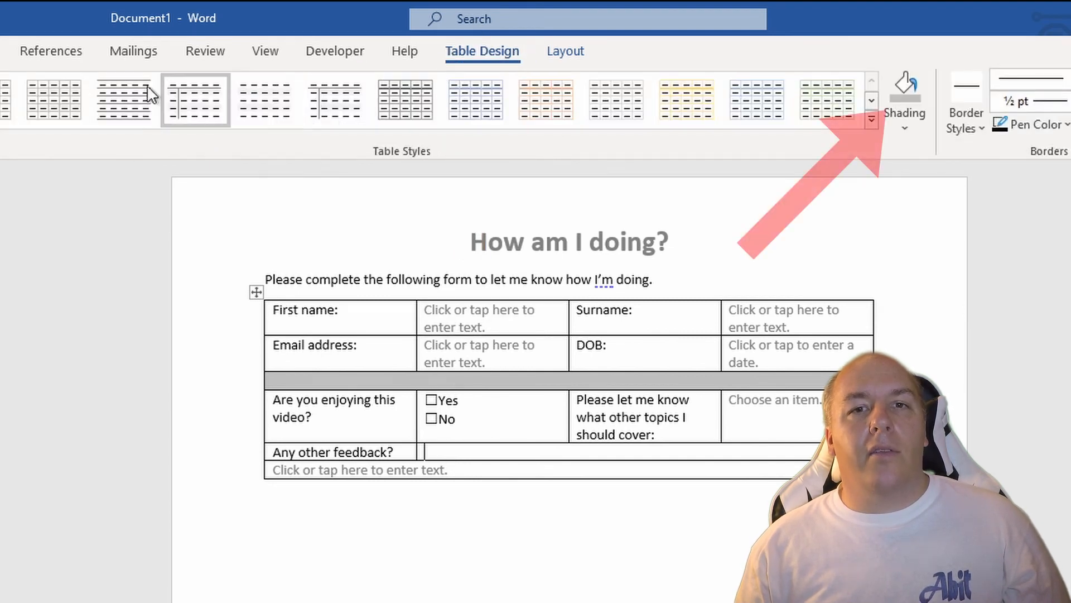
{"action": "left_click", "coordinate": [897, 128]}
{"action": "left_click", "coordinate": [892, 230]}
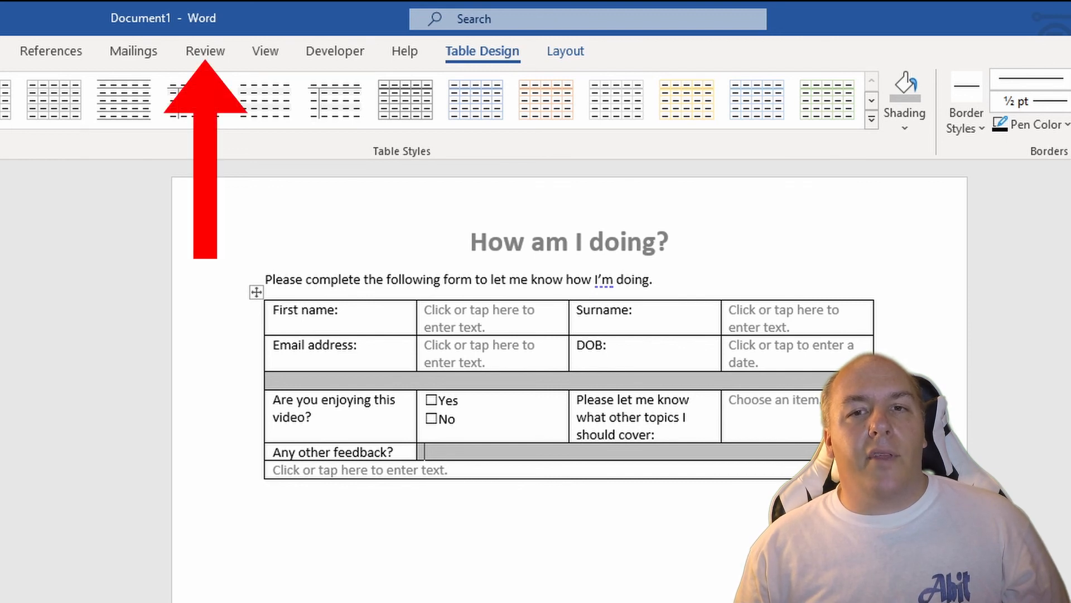
Step: Restrict editing of the document to "Filling in forms" and start enforcing protection without a password
{"action": "left_click", "coordinate": [201, 53]}
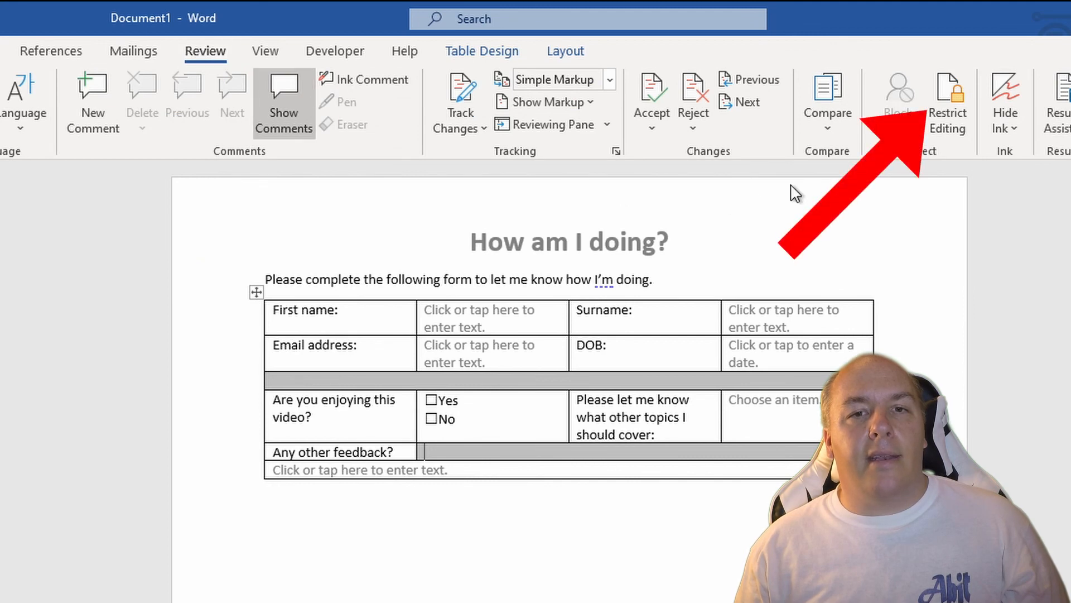
{"action": "left_click", "coordinate": [955, 133]}
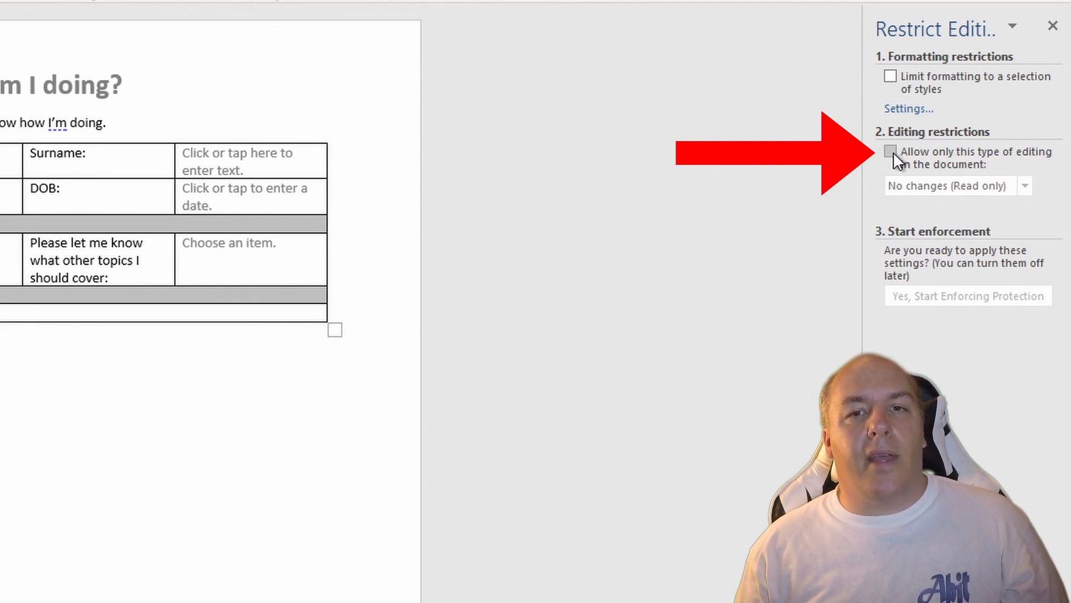
{"action": "left_click", "coordinate": [894, 155]}
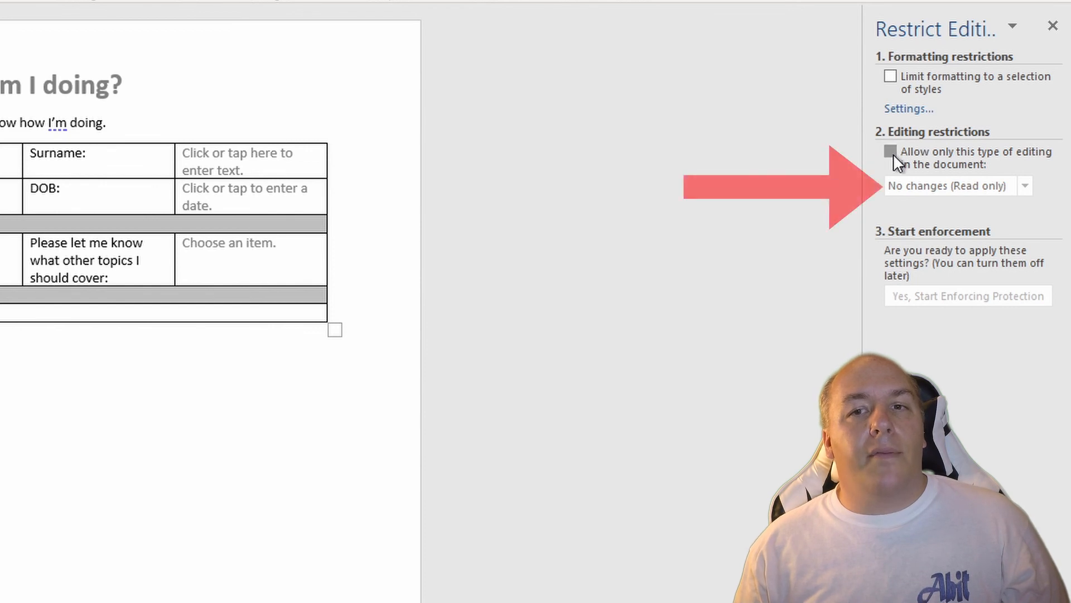
{"action": "left_click", "coordinate": [1024, 186]}
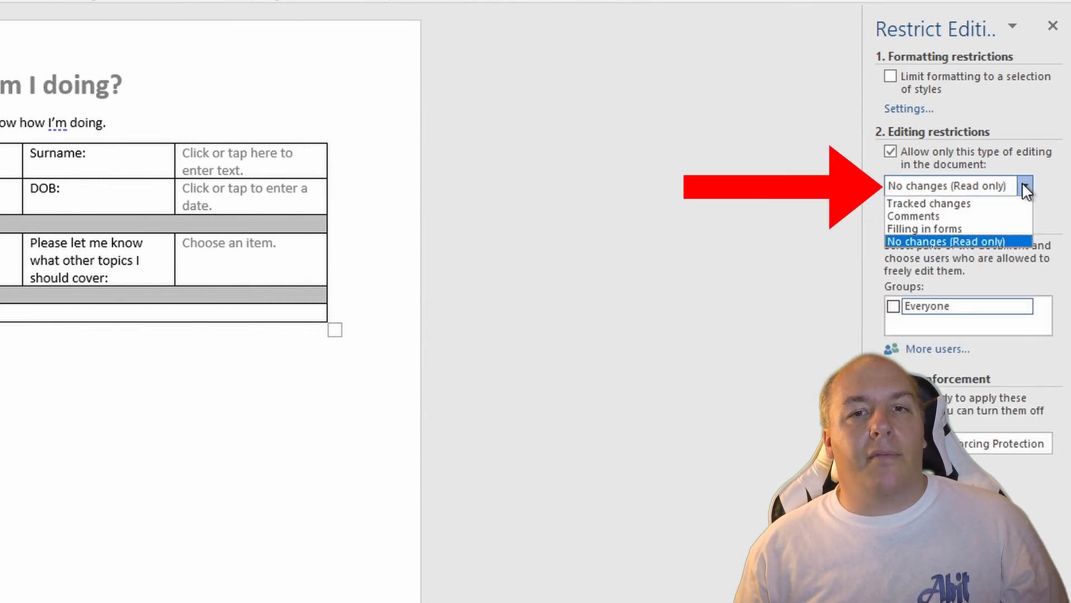
{"action": "left_click", "coordinate": [975, 229]}
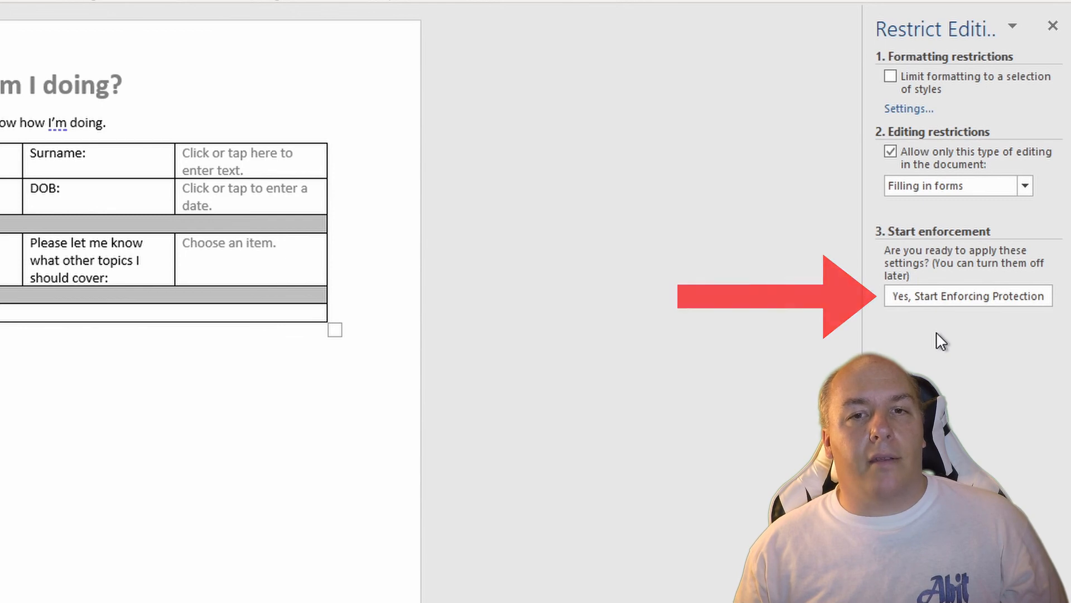
{"action": "left_click", "coordinate": [968, 296]}
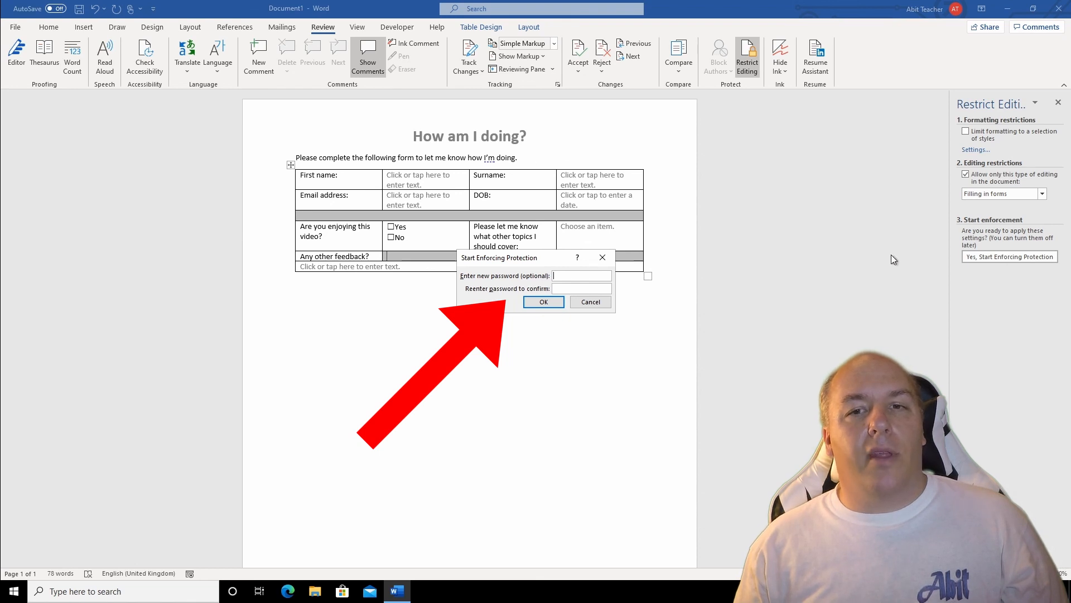
{"action": "left_click", "coordinate": [548, 303]}
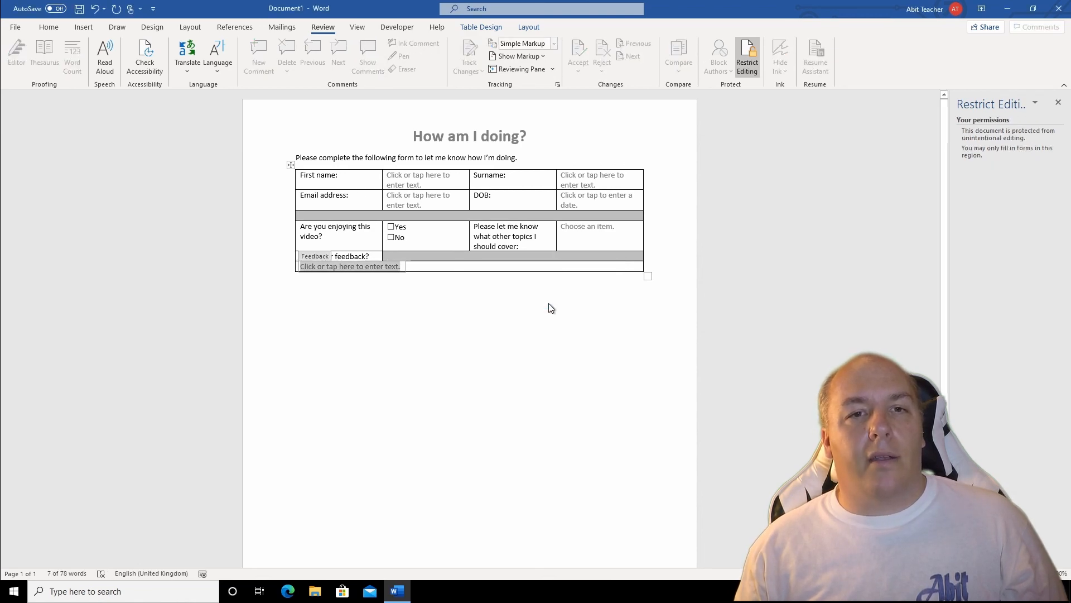